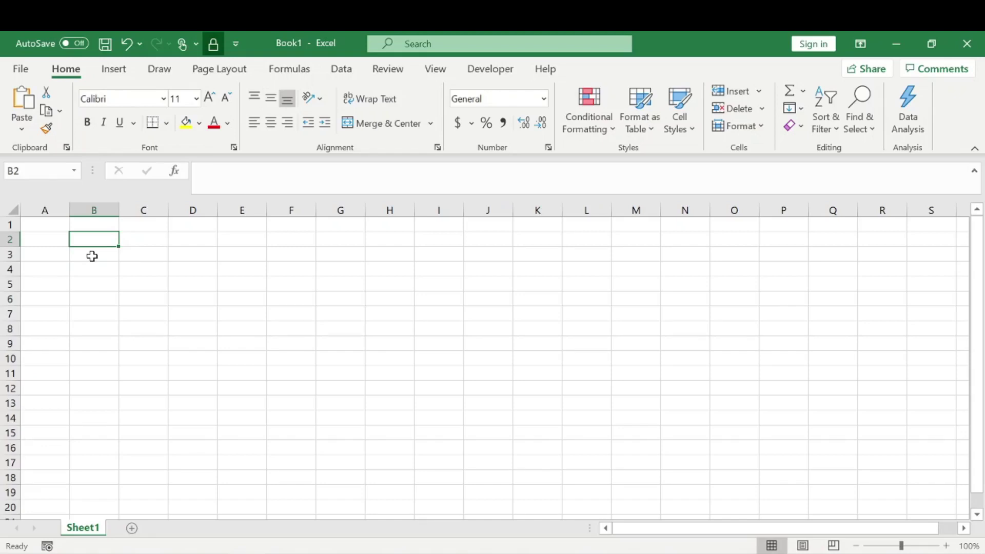
Enter the Min and Max headings in B2:C2
type("Min")
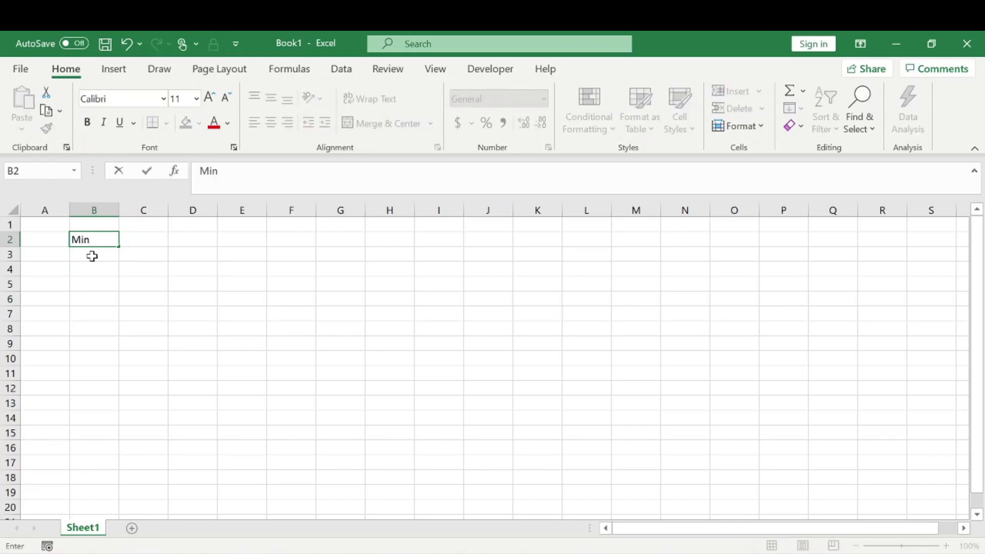
key("Tab")
type("Max")
key("Return")
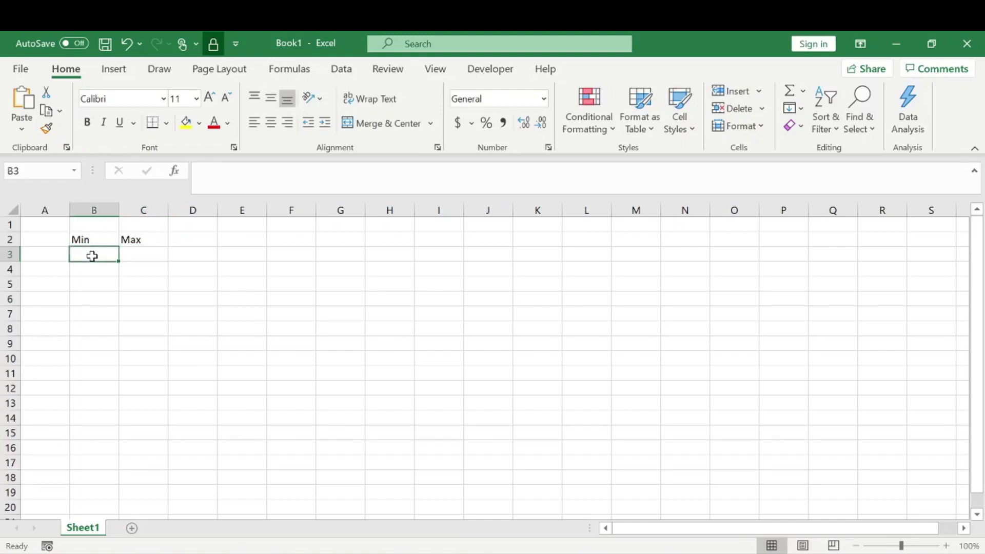
Enter the first range, 1 to 100, in row 3
type("1")
key("Tab")
type("100")
key("Return")
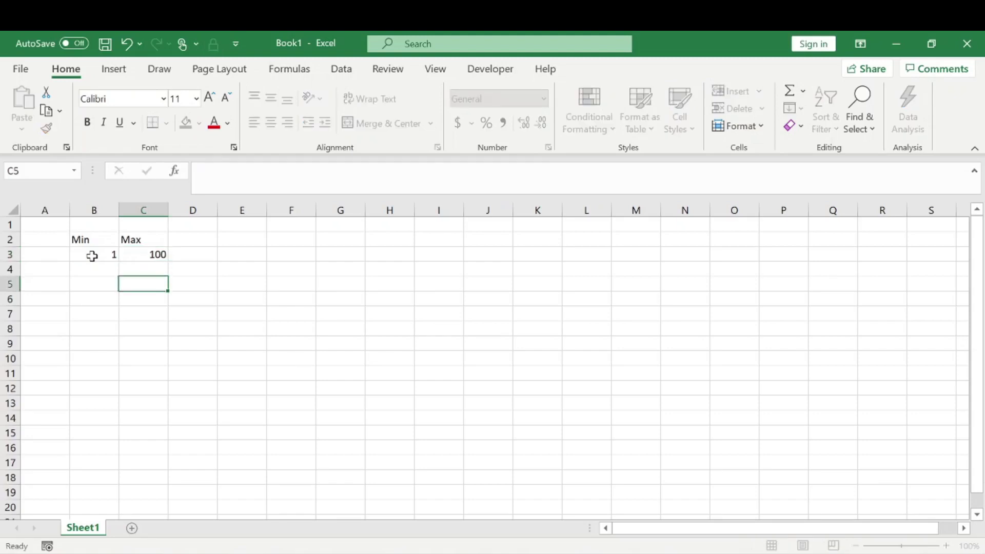
key("Left")
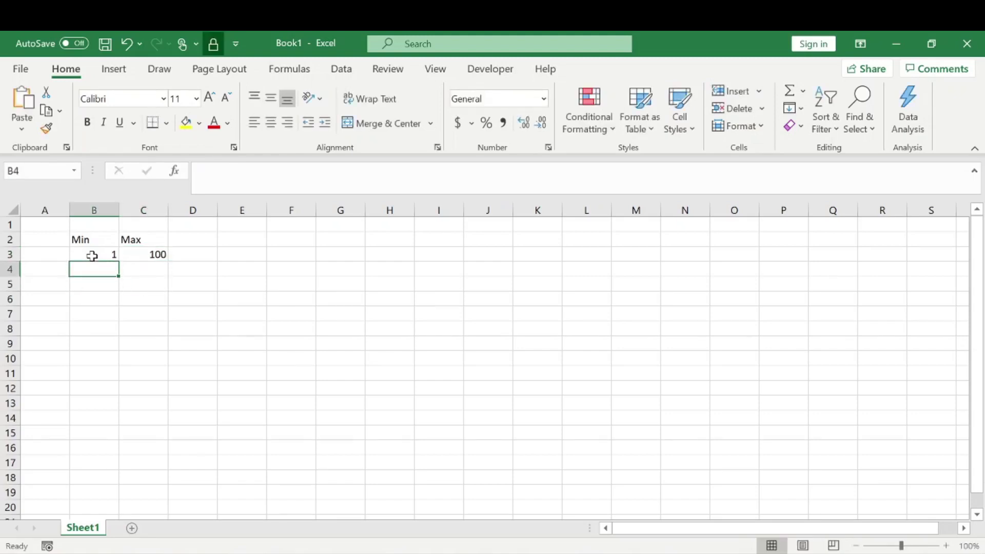
Enter 101 to 1000 in row 4, correcting C4 from 100 to 1000
type("101")
key("Tab")
type("100")
key("Return")
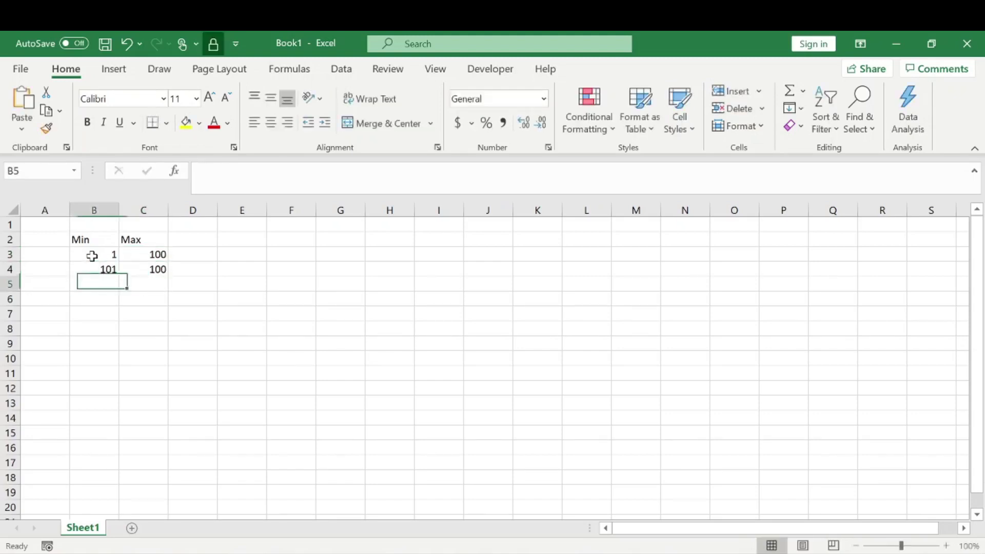
key("Right")
key("Up")
key("Up")
key("Right")
key("Down")
key("Left")
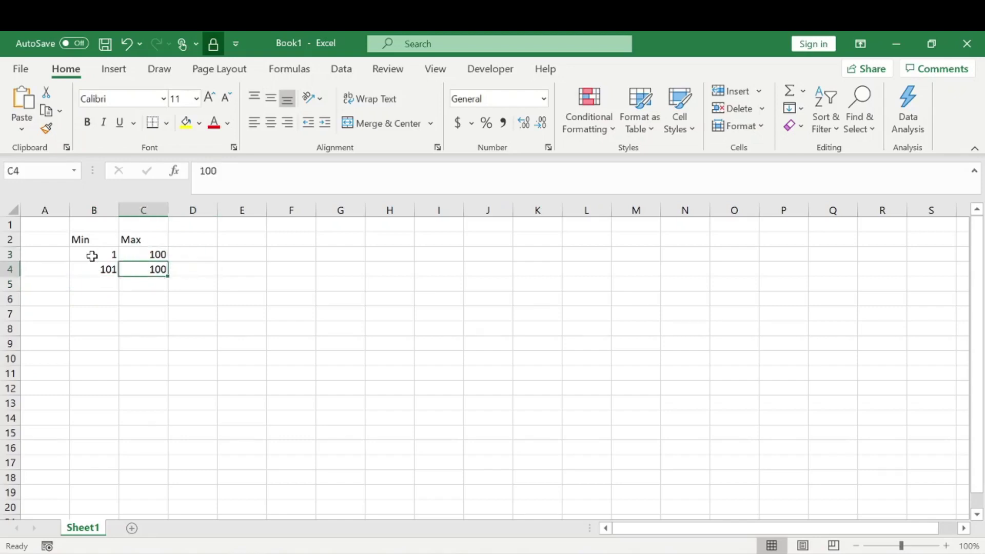
type("1000")
key("Return")
Enter the range 1001 to 2000 in row 5
key("Left")
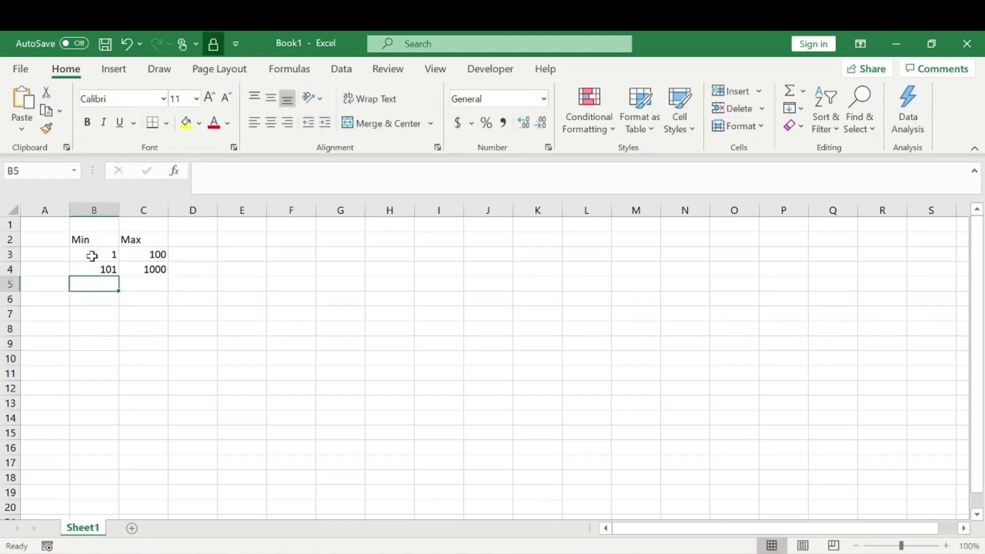
type("1001")
key("Tab")
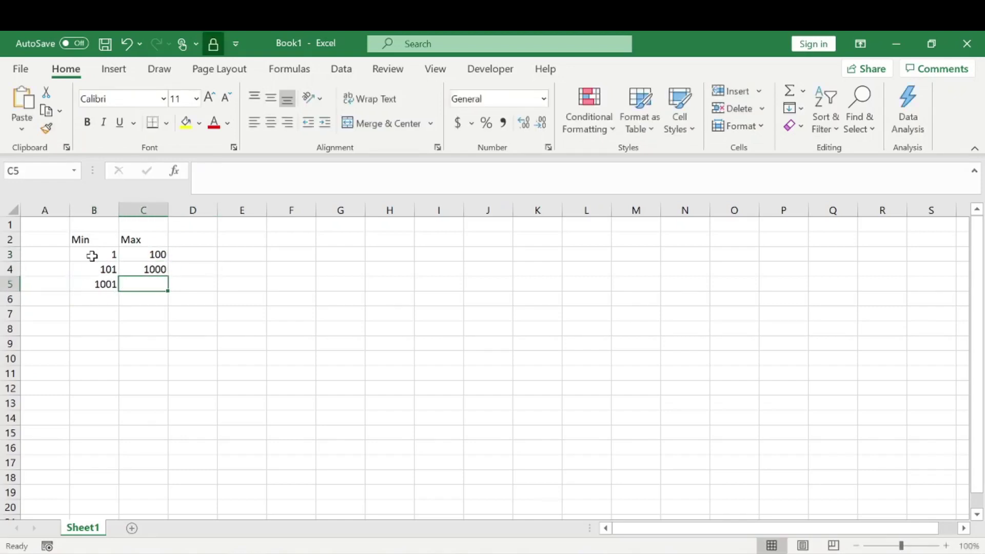
type("2000")
key("Return")
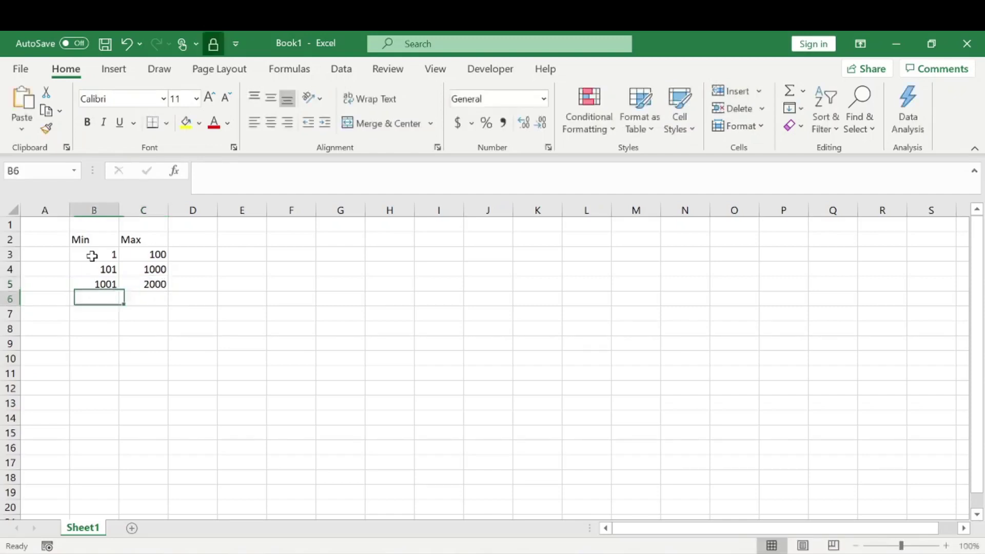
Enter the last range, 2001 to 3000, in row 6
left_click(200, 241)
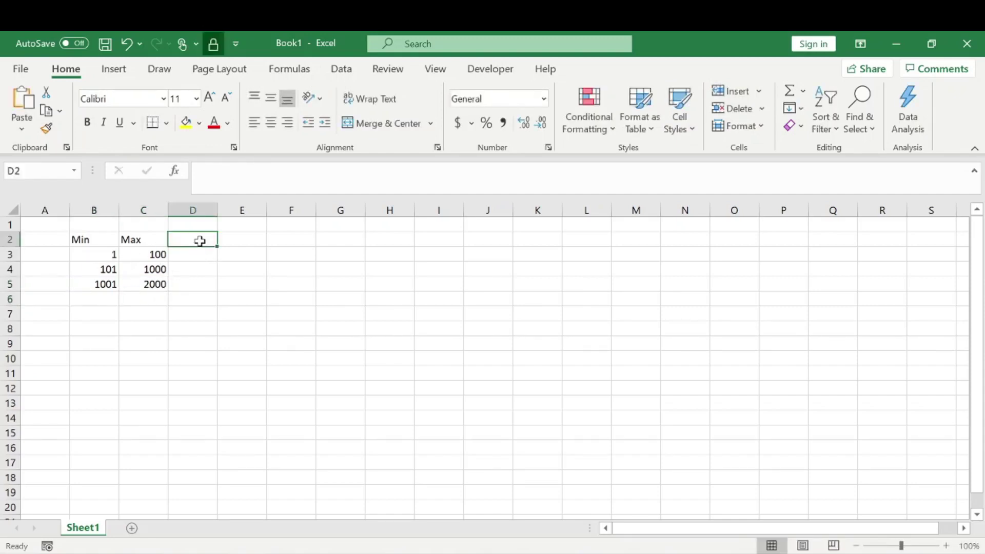
mouse_move(203, 253)
left_mouse_down()
mouse_move(204, 264)
mouse_move(205, 254)
left_mouse_up()
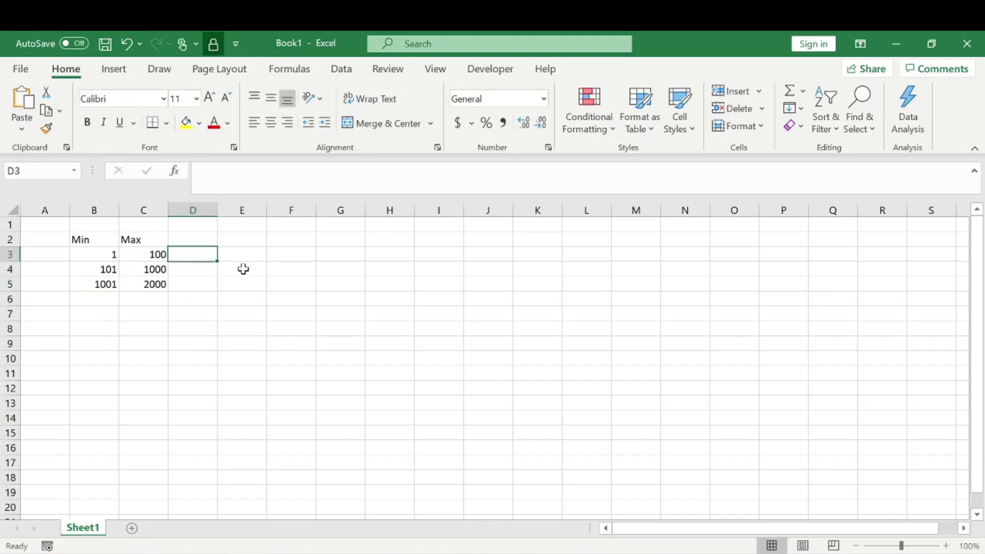
left_click(106, 297)
type("20")
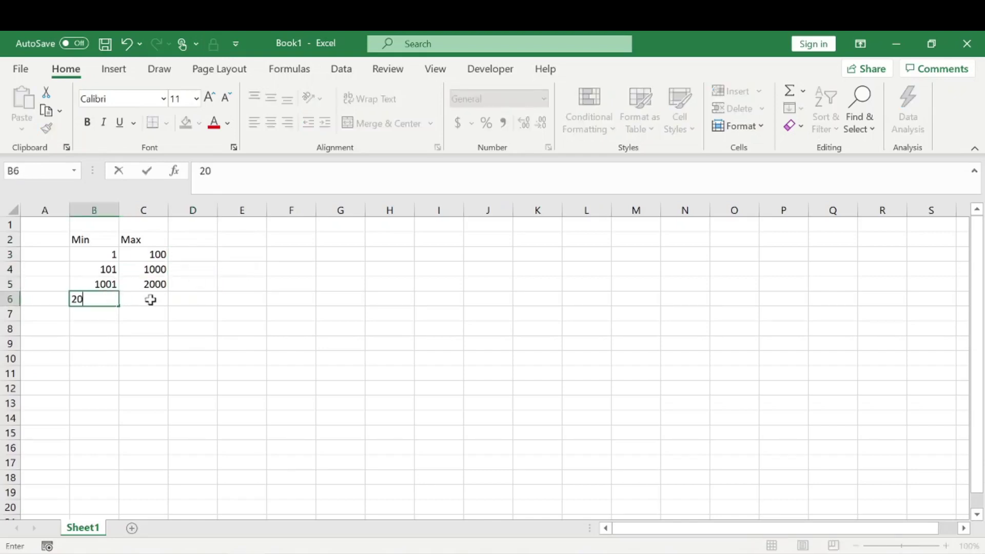
type("01")
left_click(150, 300)
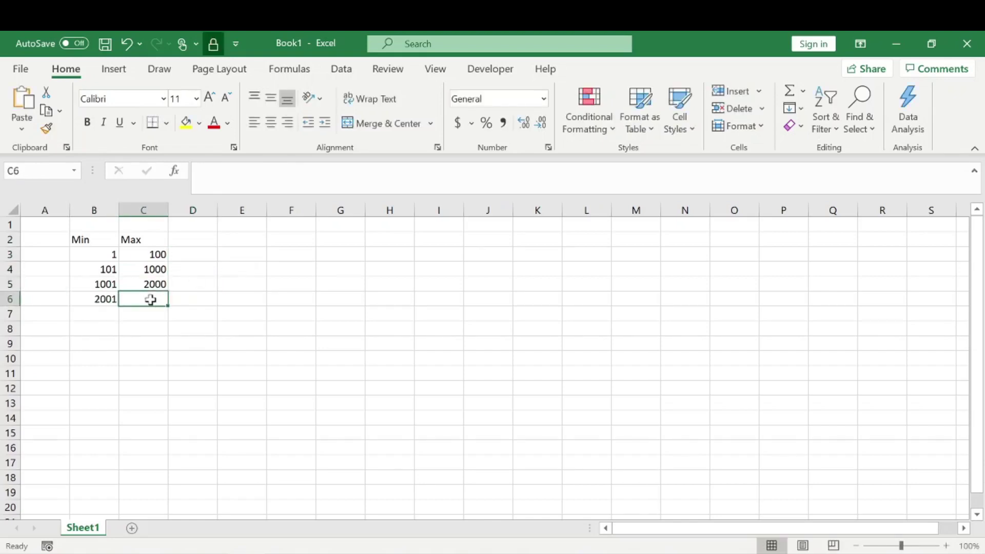
type("3000")
key("Tab")
key("Up")
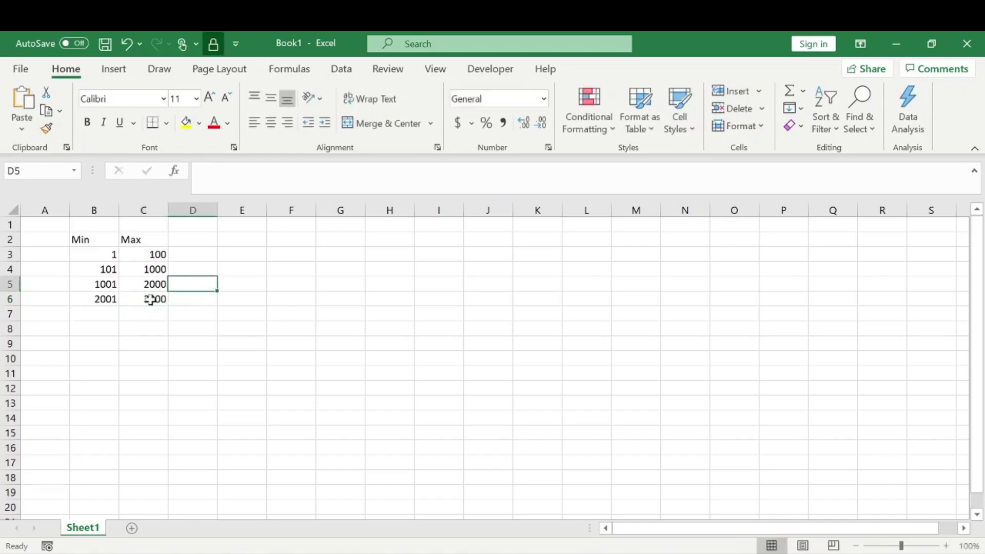
key("Up")
key("Up")
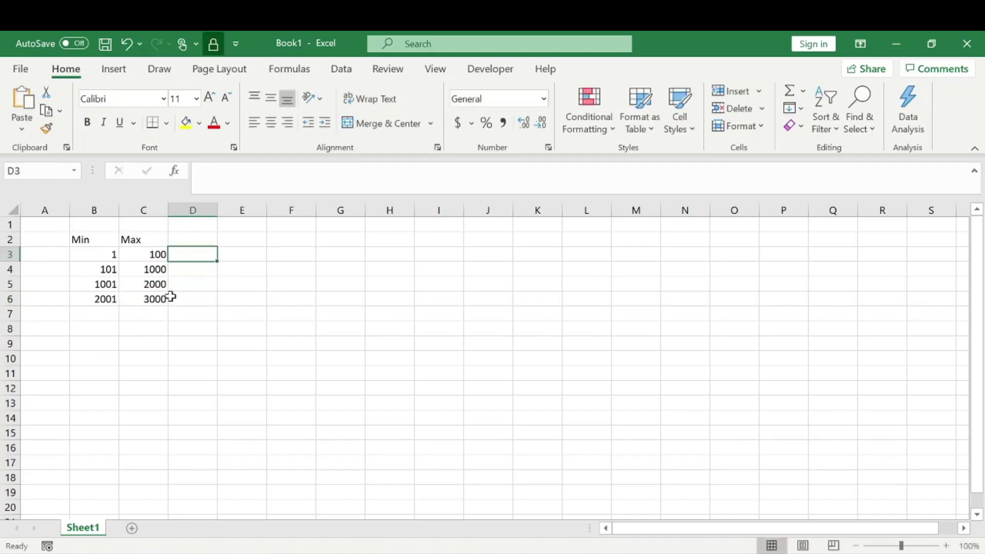
Enter =RANDBETWEEN(B3,C3) in D3
type("=rand")
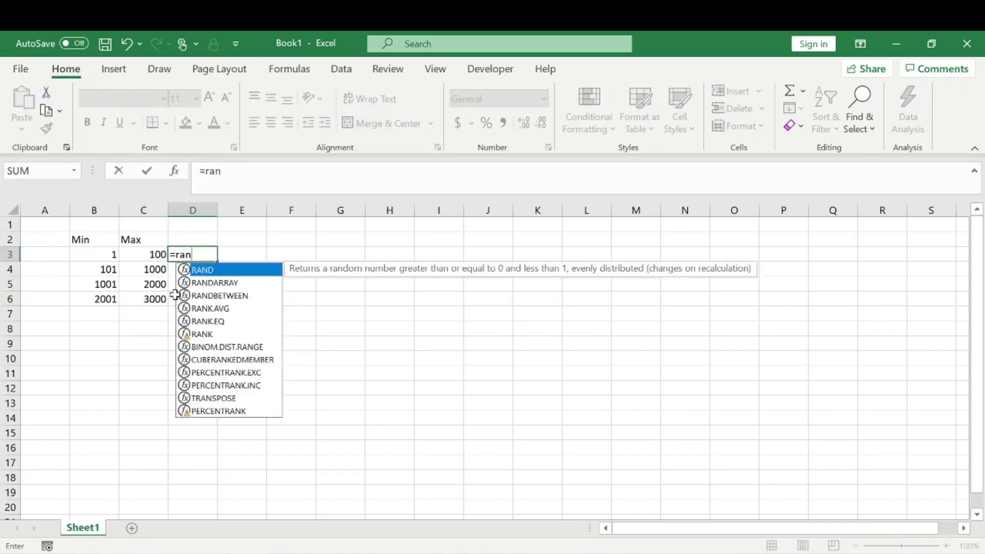
key("Down")
key("Down")
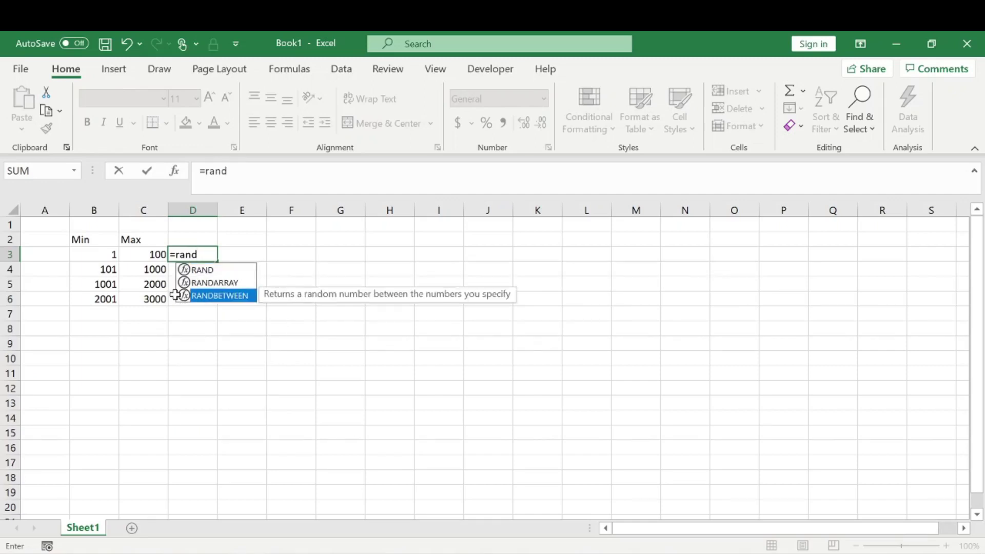
key("Tab")
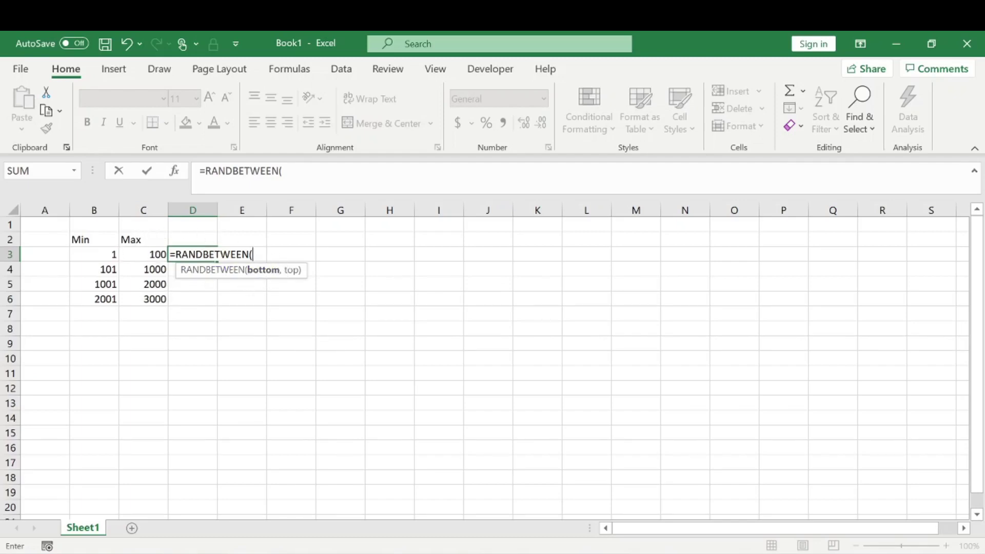
left_click(106, 254)
type(",")
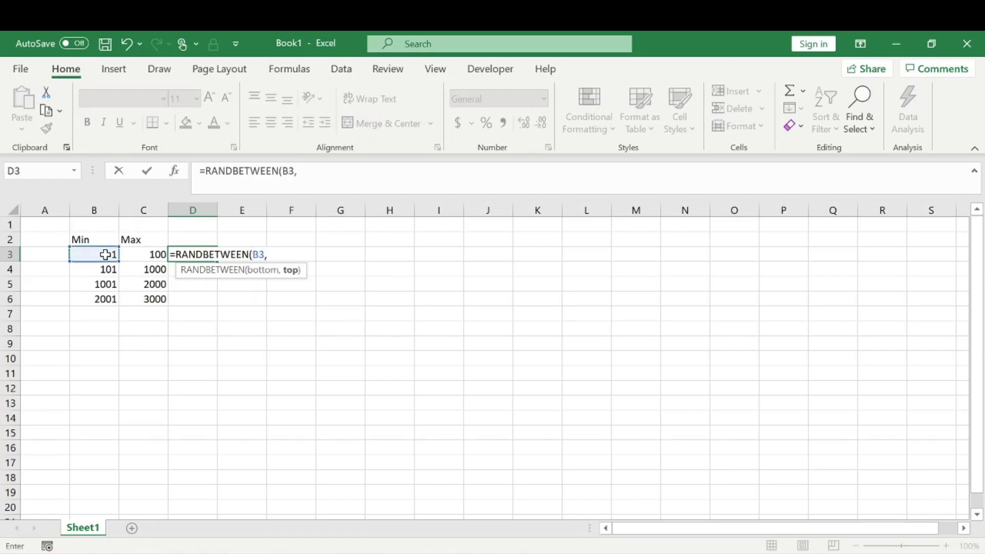
left_click(136, 254)
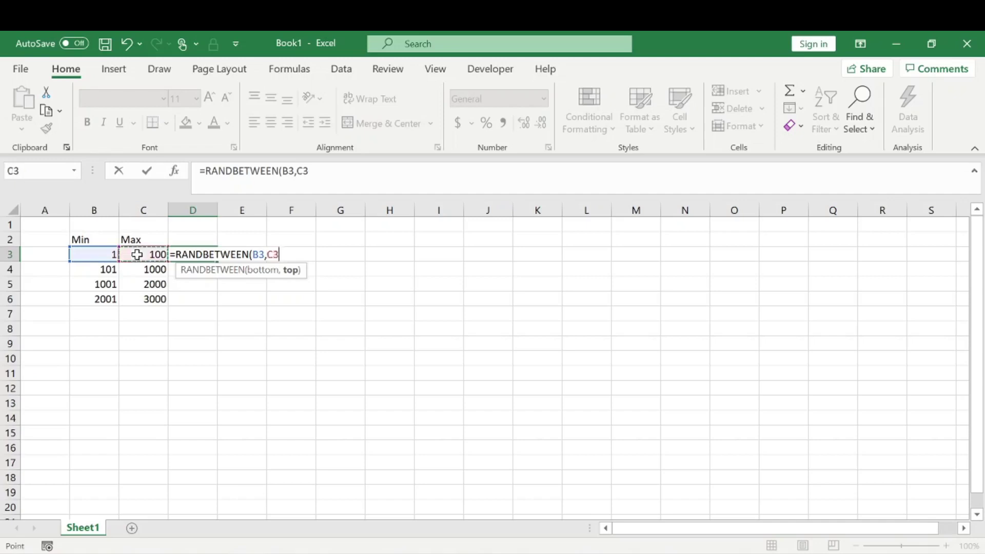
key("Return")
Fill the RANDBETWEEN formula down from D3 to D6
left_click(204, 255)
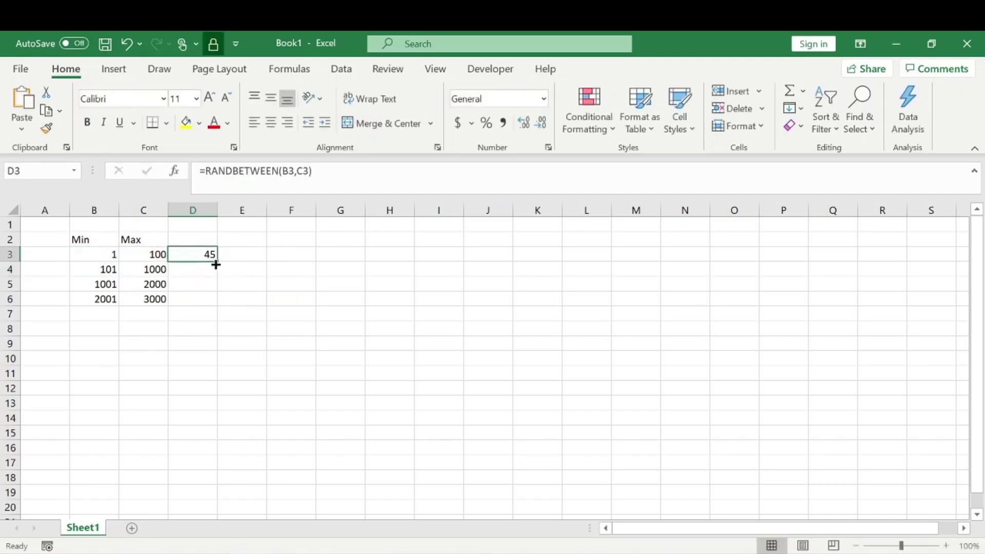
left_click_drag(216, 265, 208, 301)
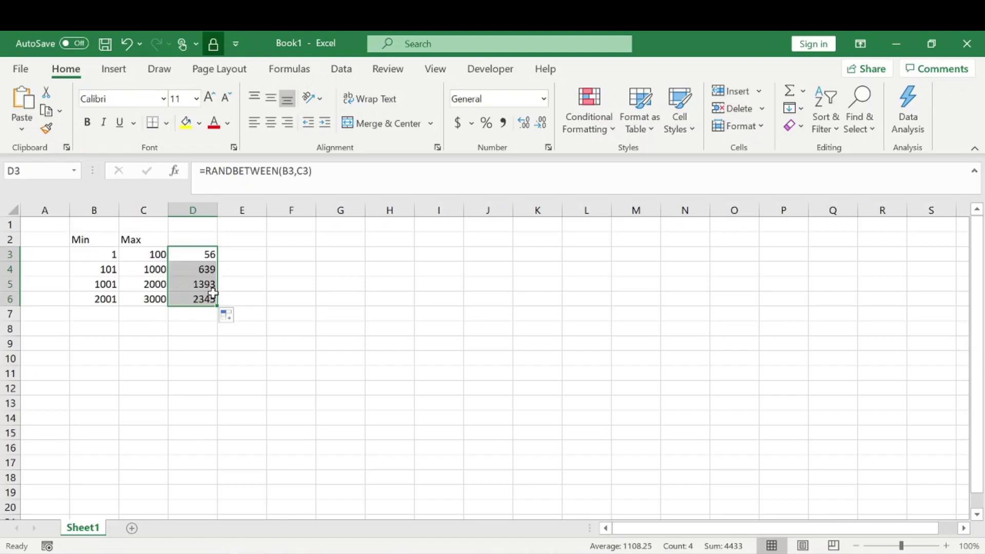
left_click(257, 270)
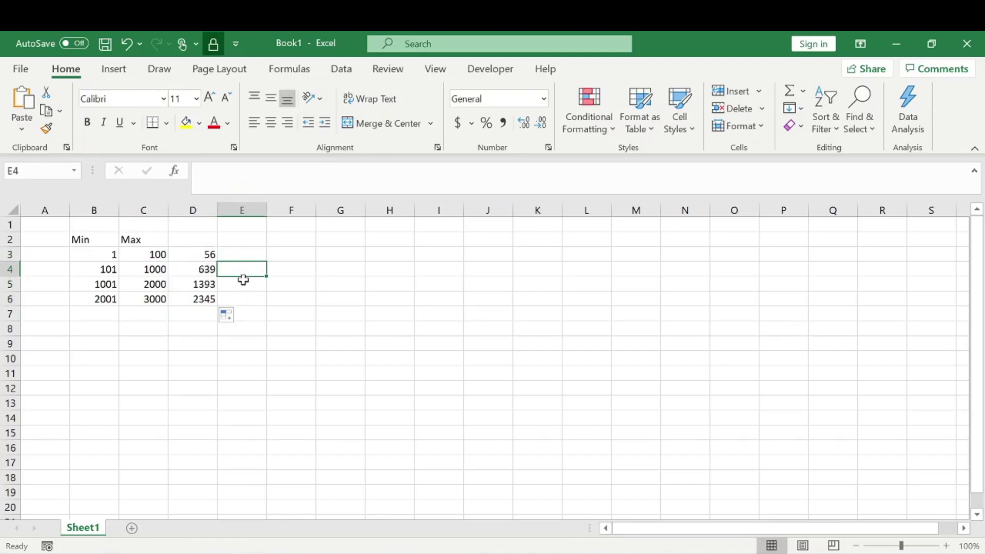
Check the RANDBETWEEN formulas in D3 through D6
left_click(203, 254)
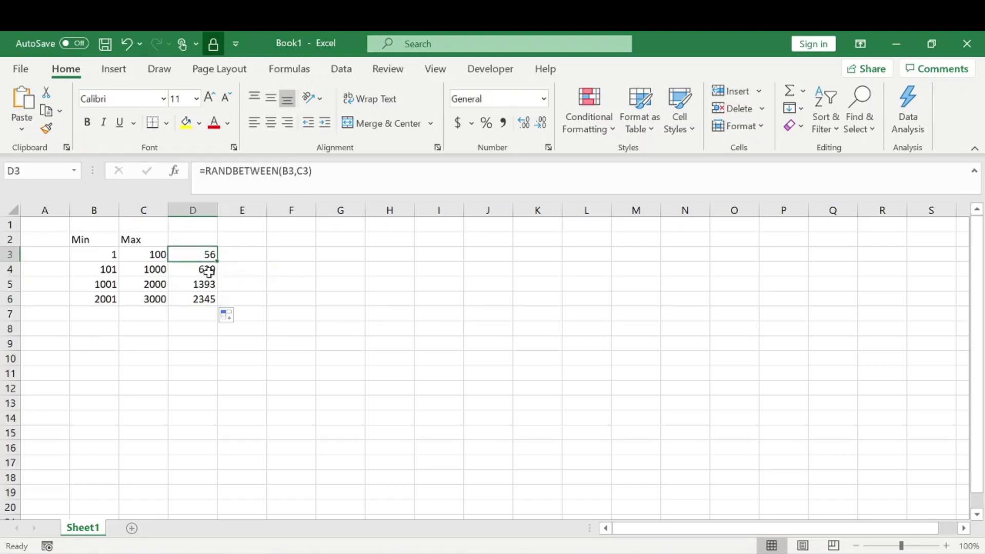
left_click(209, 269)
left_click(203, 298)
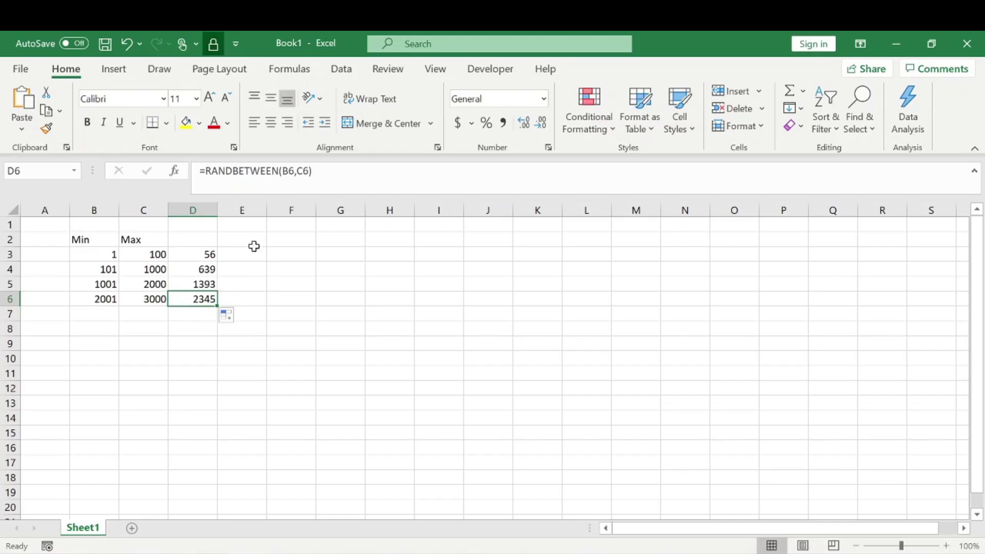
left_click(207, 253)
left_click(198, 282)
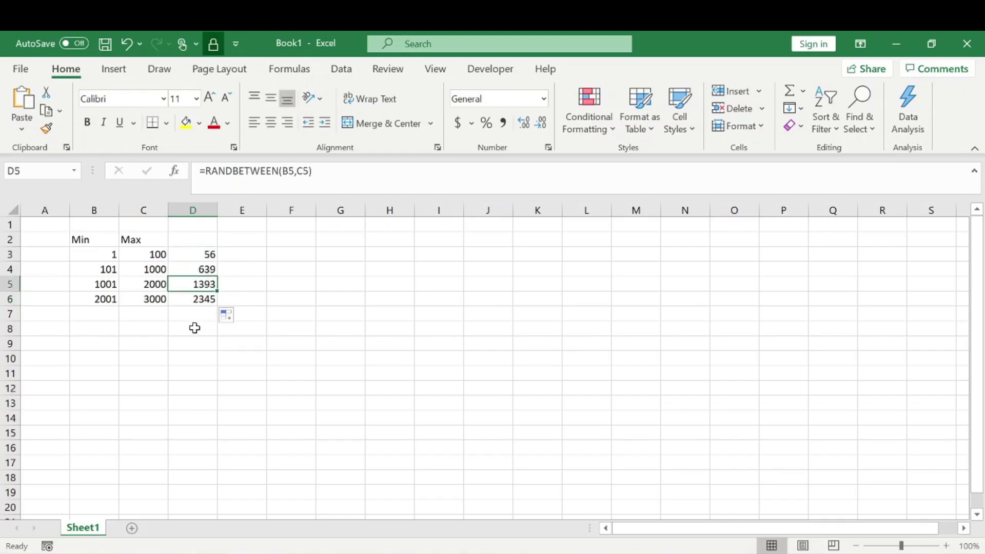
Enter 1 in I7 to force recalculation, then clear I7 again
left_click(454, 316)
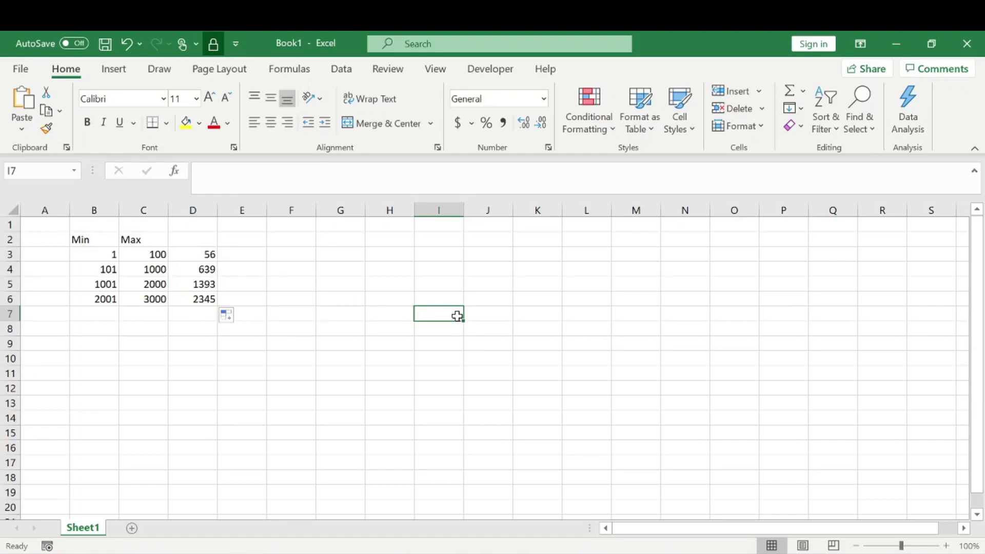
type("1")
key("Return")
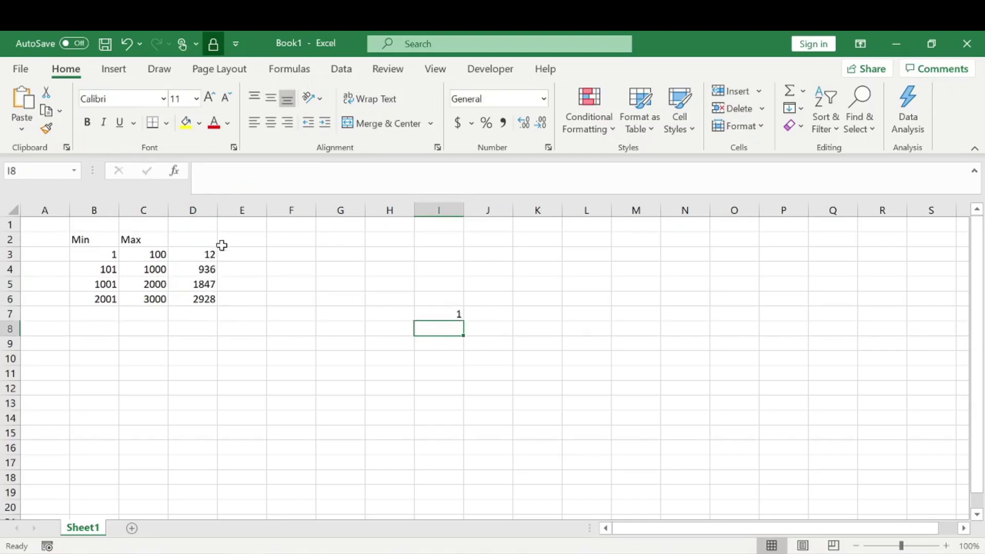
left_click(451, 315)
key("Delete")
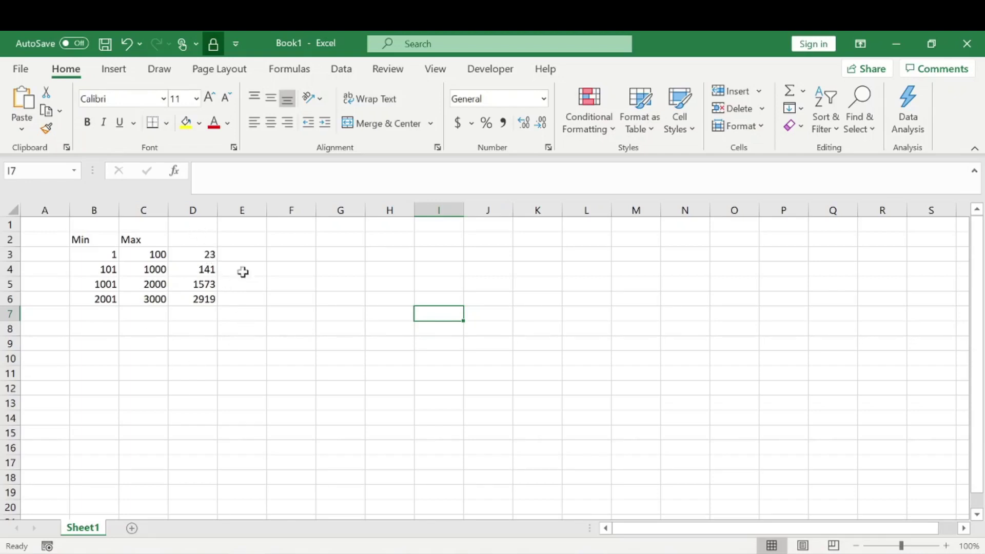
Copy D3:D6 and paste only its values into E3:E6
left_click_drag(209, 255, 211, 298)
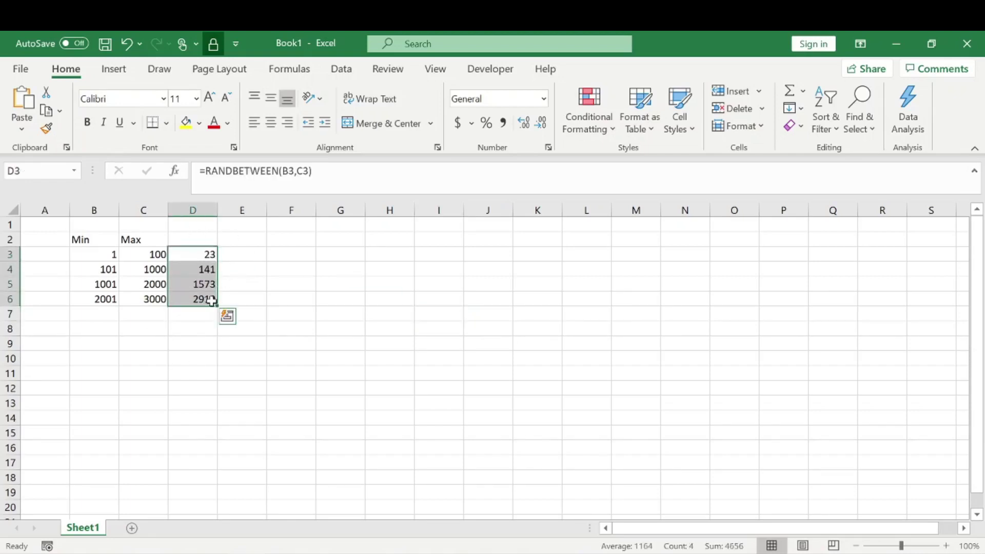
right_click(204, 282)
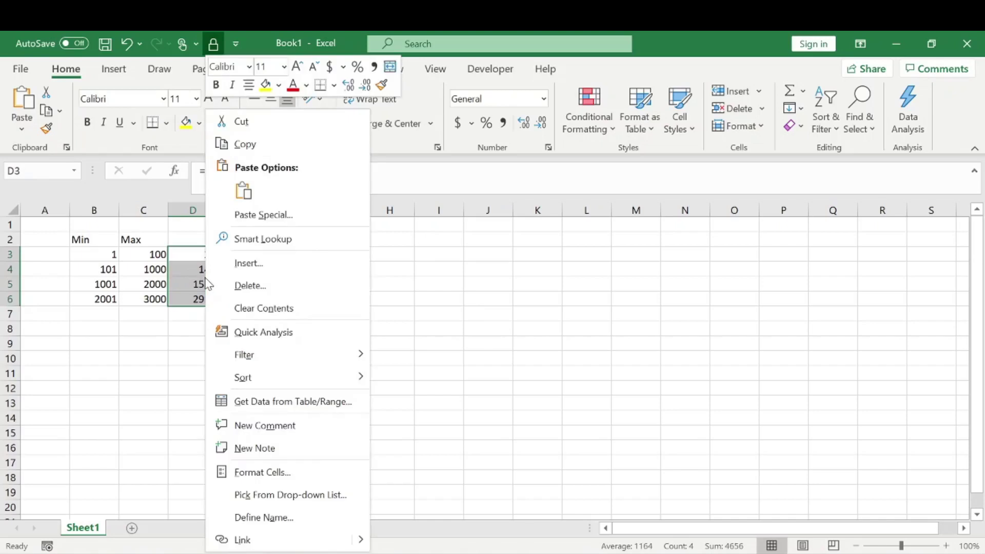
left_click(251, 145)
right_click(344, 254)
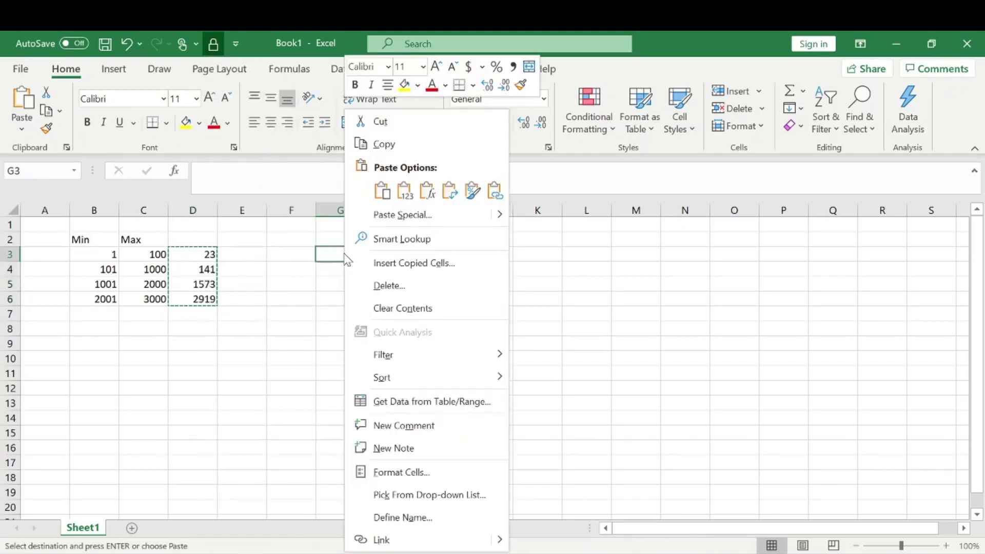
left_click(251, 253)
right_click(251, 254)
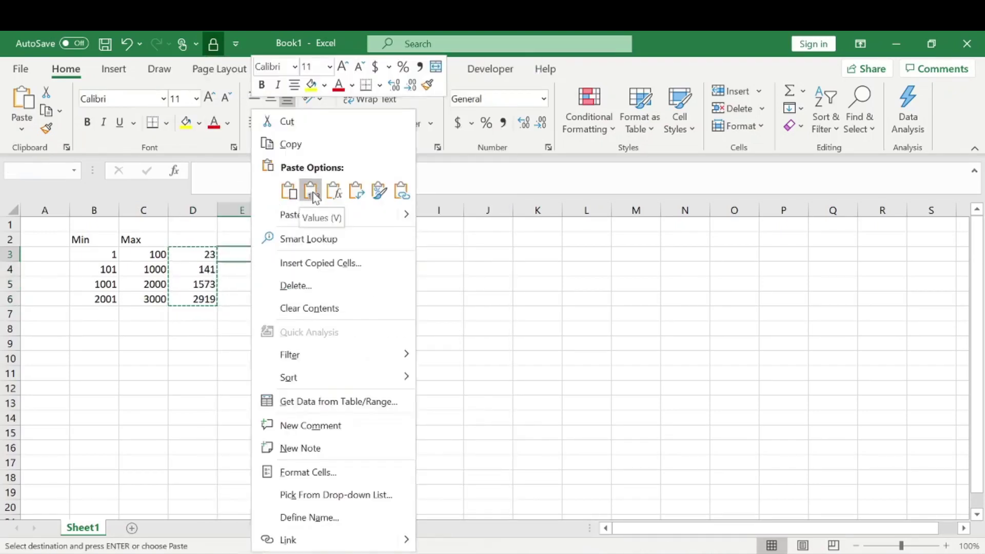
left_click(313, 194)
left_click(322, 281)
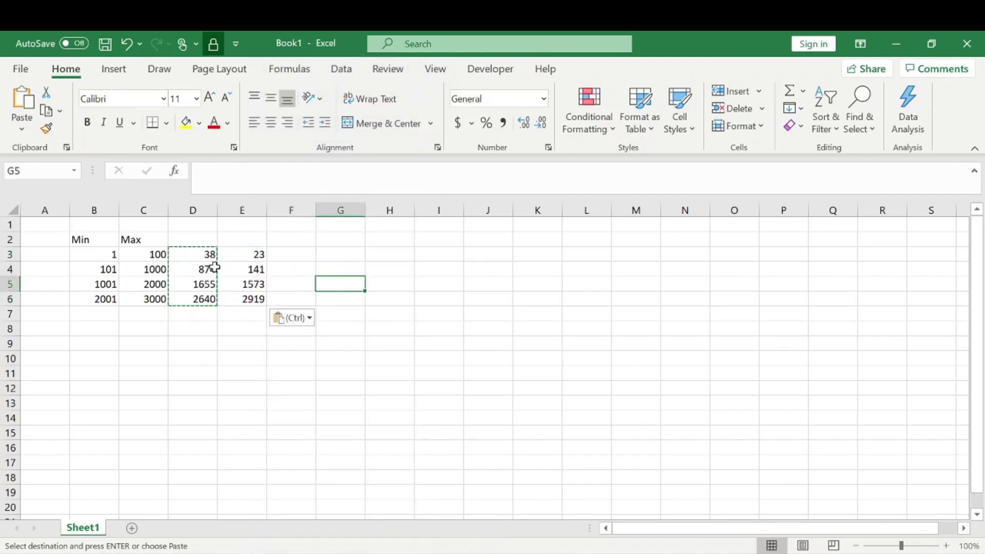
Type test 1s down D8:D10 to make the random numbers recalculate
left_click(212, 328)
type("1")
key("Return")
type("1")
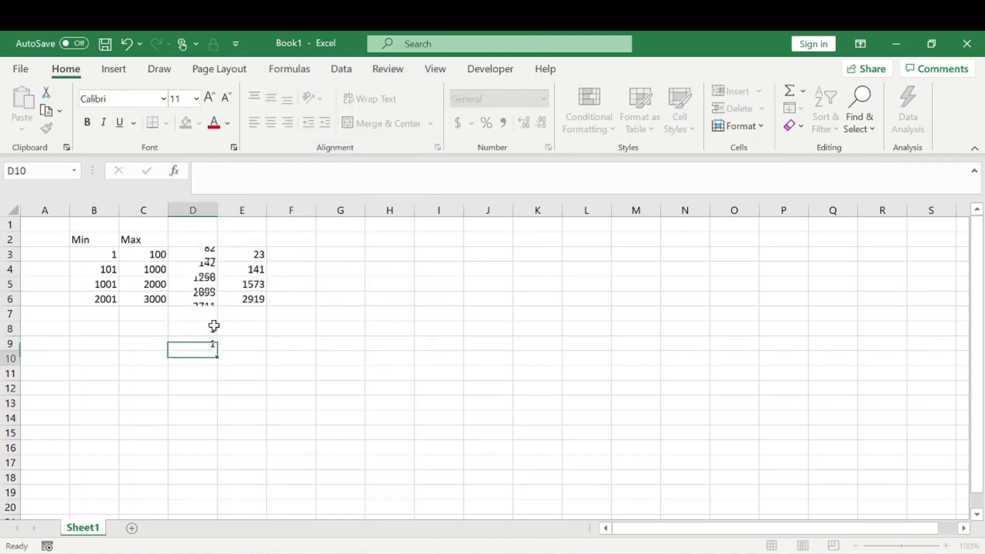
key("Return")
type("1")
key("Return")
Compare columns D and E, then delete the test 1s from D8:D10
left_click_drag(213, 254, 209, 286)
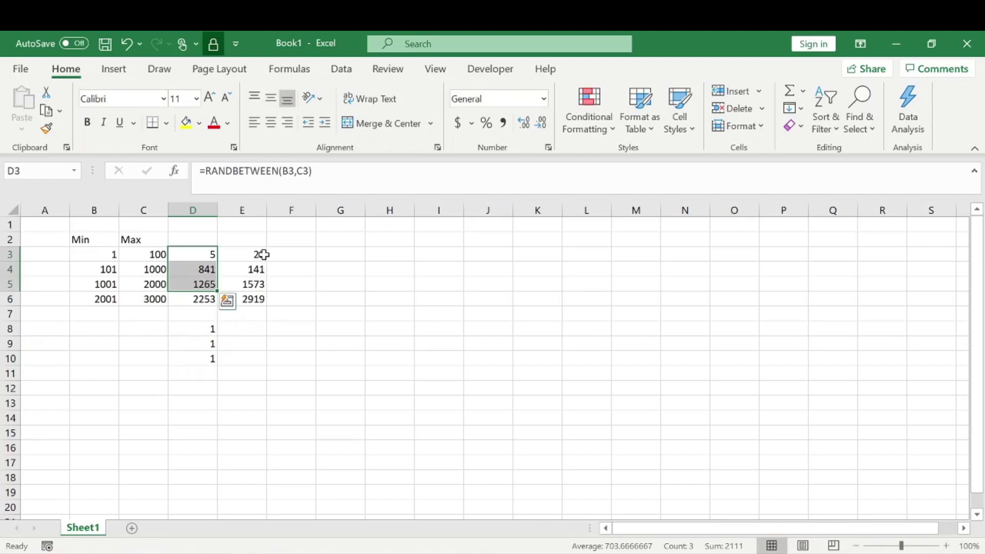
left_click_drag(261, 255, 259, 299)
left_click(315, 292)
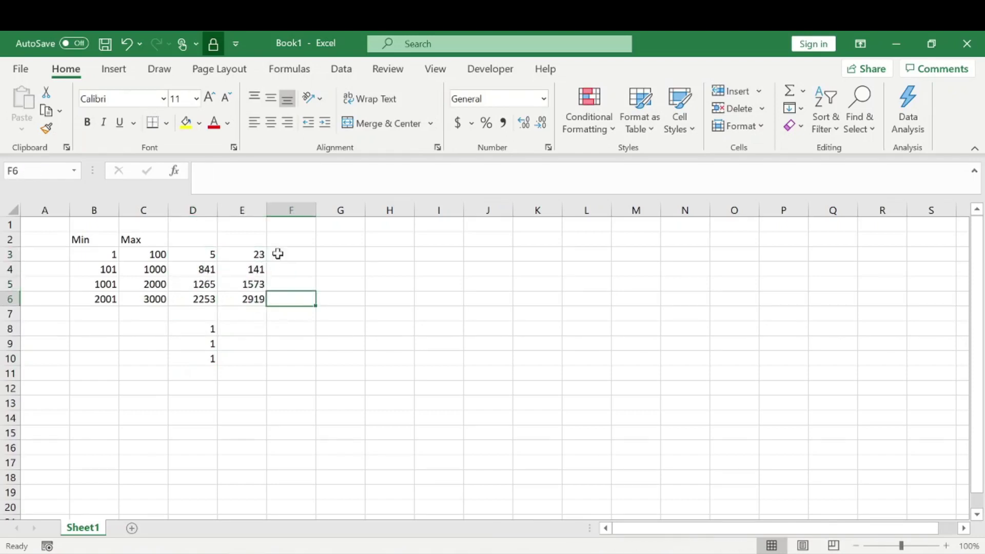
left_click_drag(260, 255, 259, 300)
left_click_drag(206, 332, 209, 368)
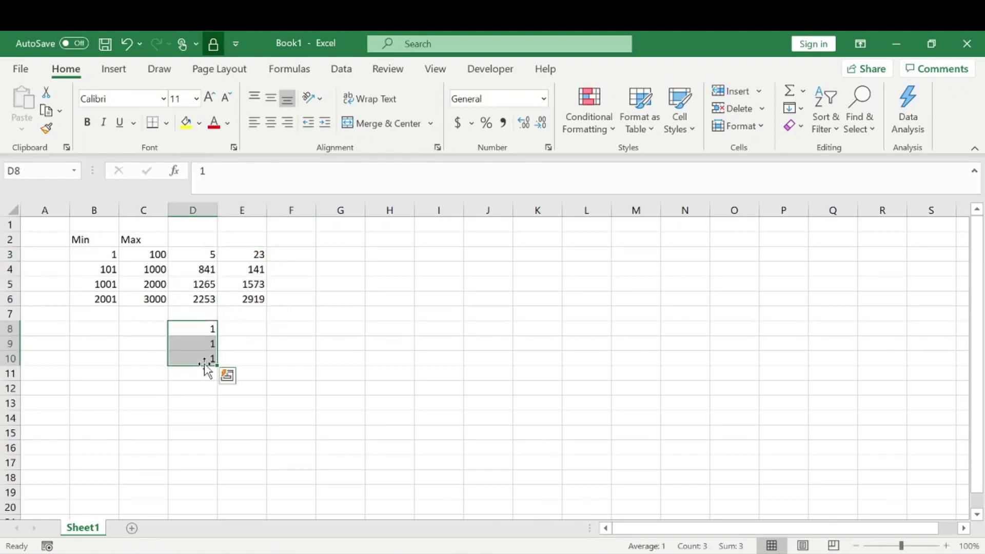
key("Delete")
left_click(291, 314)
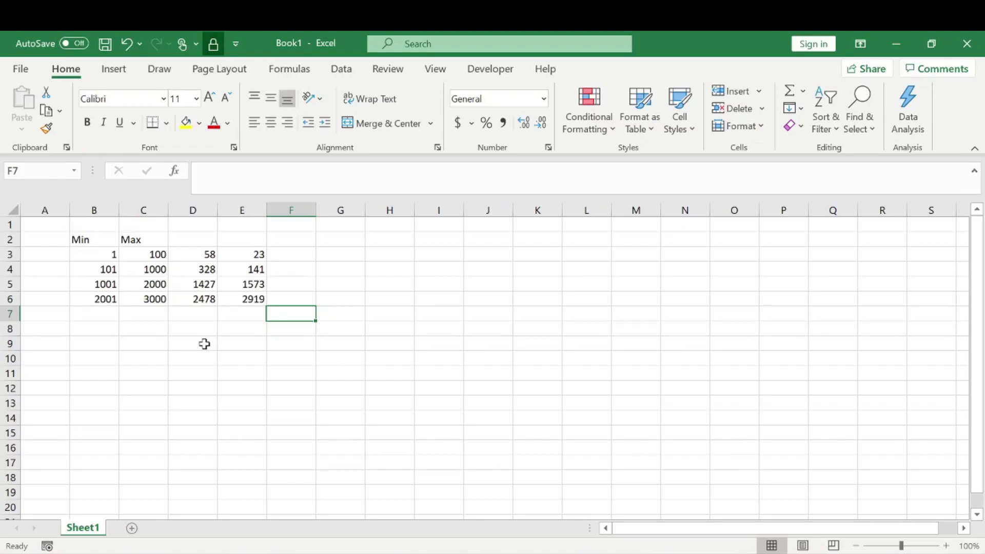
Enter 2505, 2503 and 2634 in B8:B10
left_click(165, 347)
left_click(94, 328)
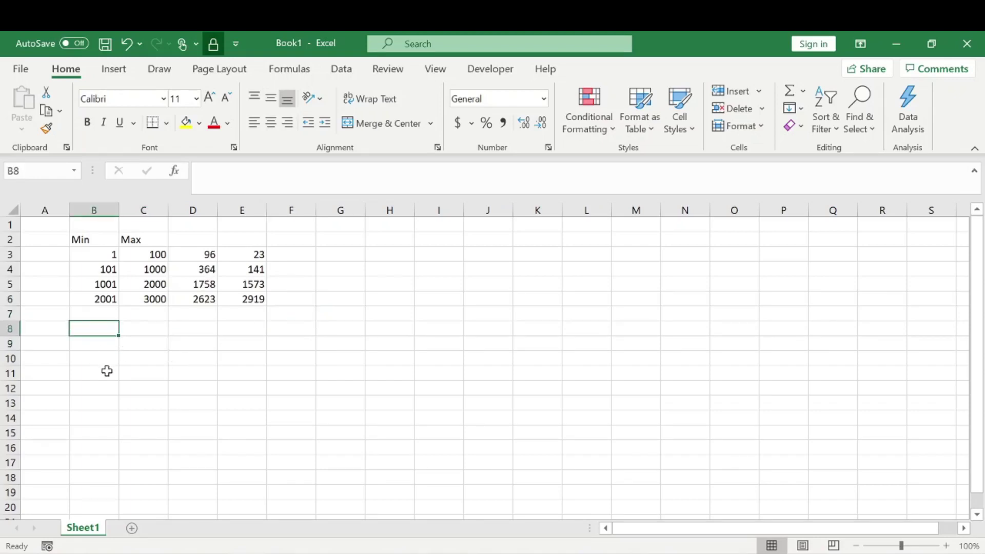
left_click_drag(196, 260, 194, 303)
left_click(116, 328)
type("2505")
key("Return")
type("2503")
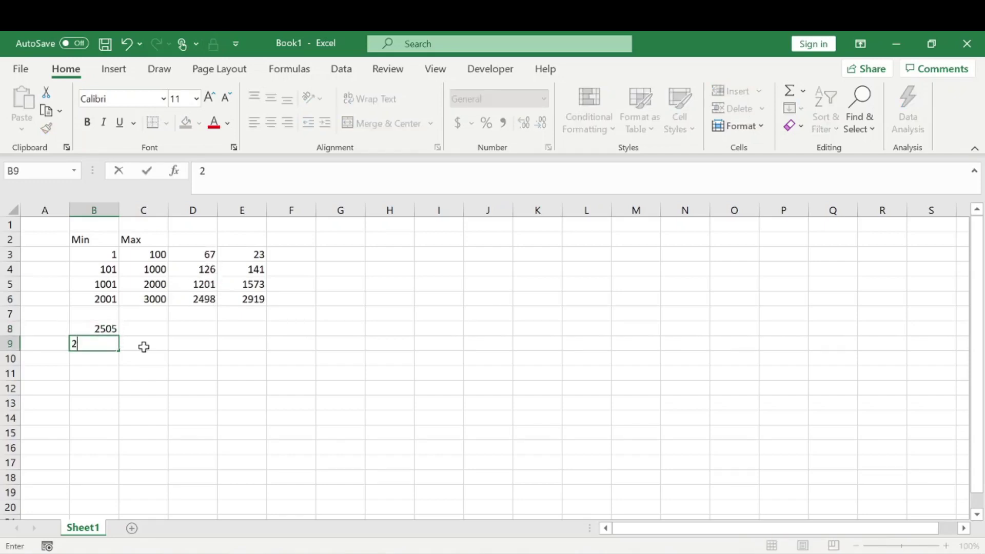
key("Return")
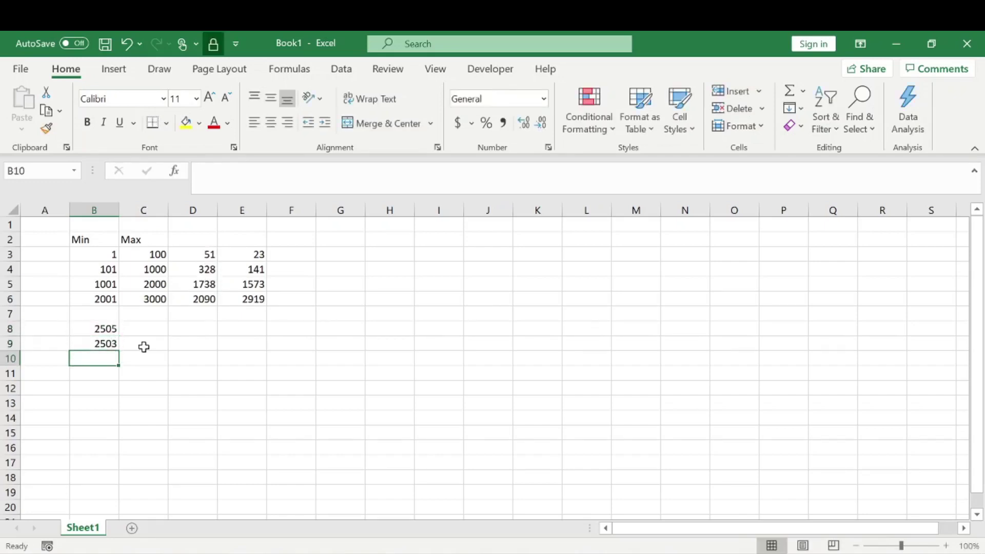
type("2634")
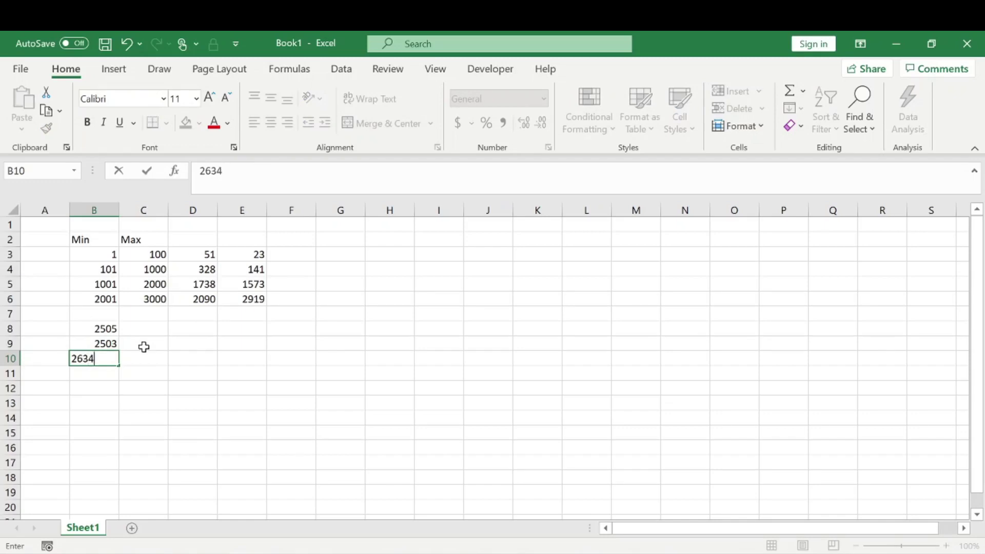
key("Return")
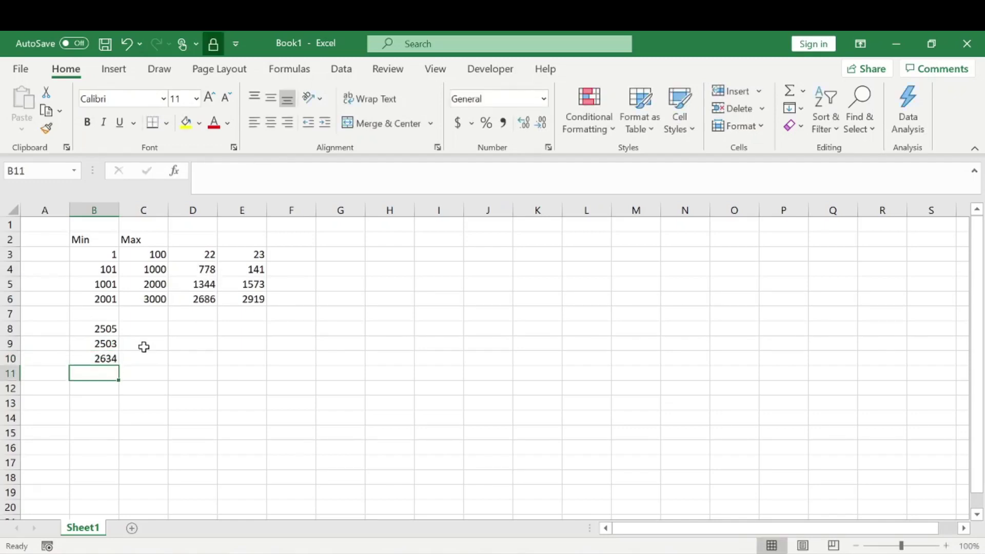
Add 2063 and 4500 in B11:B12
type("20")
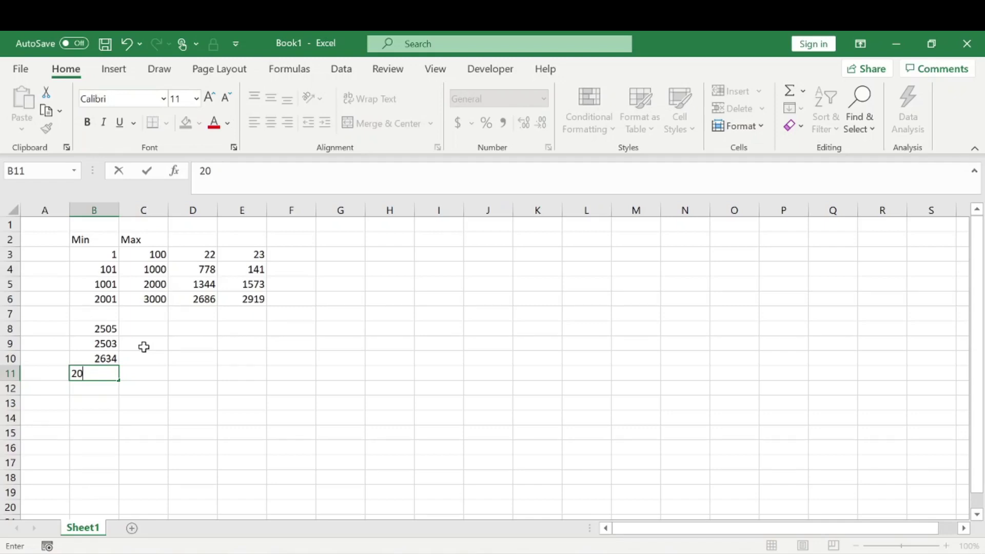
type("63")
key("Return")
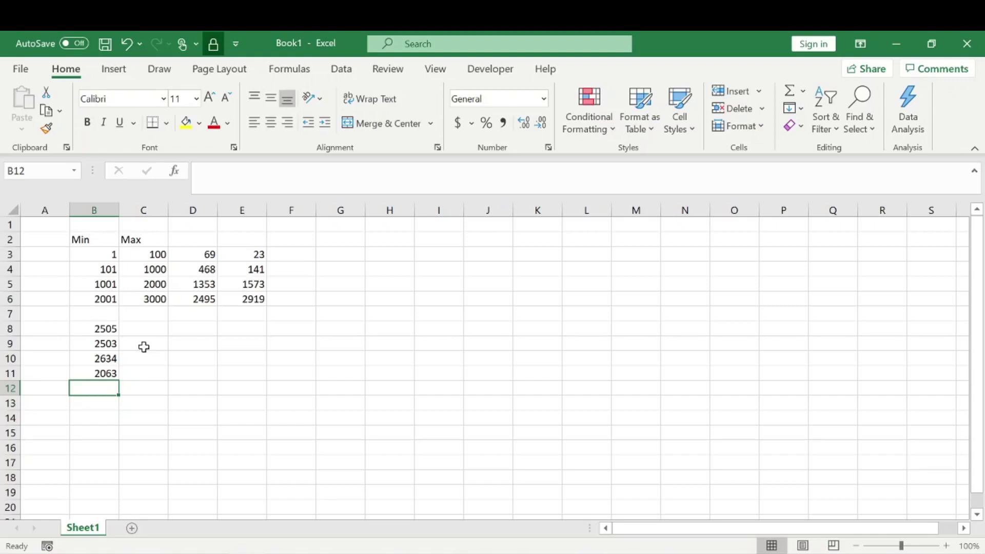
type("4500")
key("Return")
left_click(210, 342)
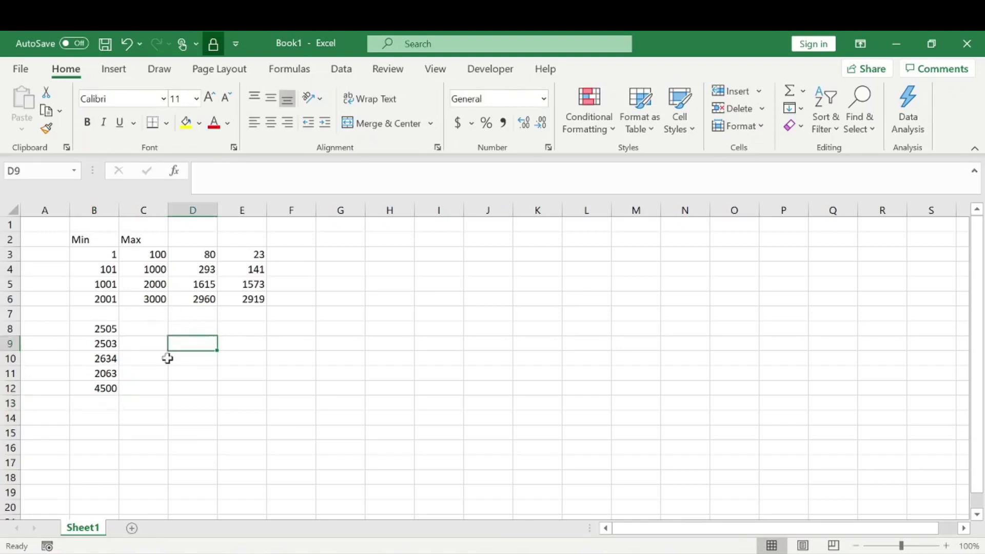
Start a CHOOSE formula in D9 with RANDBETWEEN as its index
left_click(203, 257)
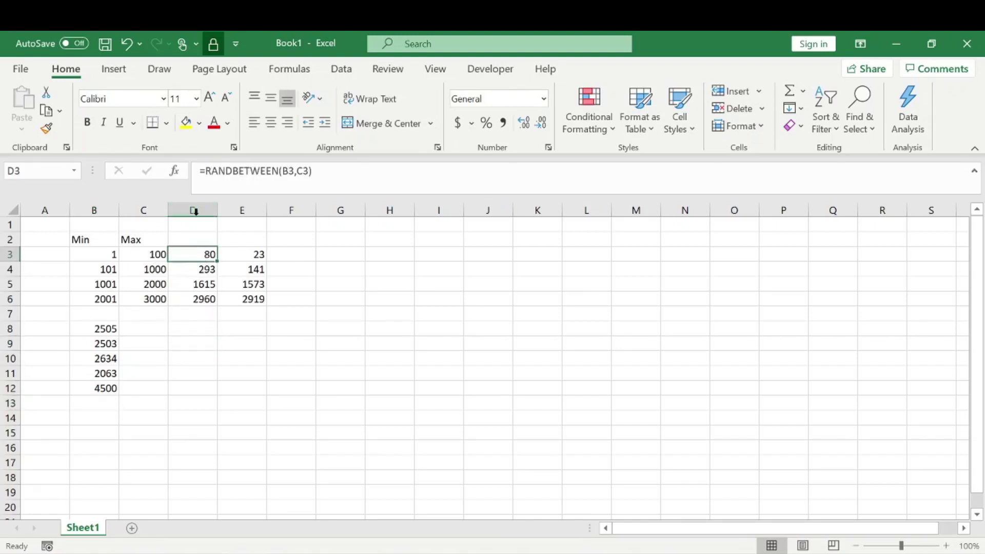
double_click(203, 256)
left_click(234, 325)
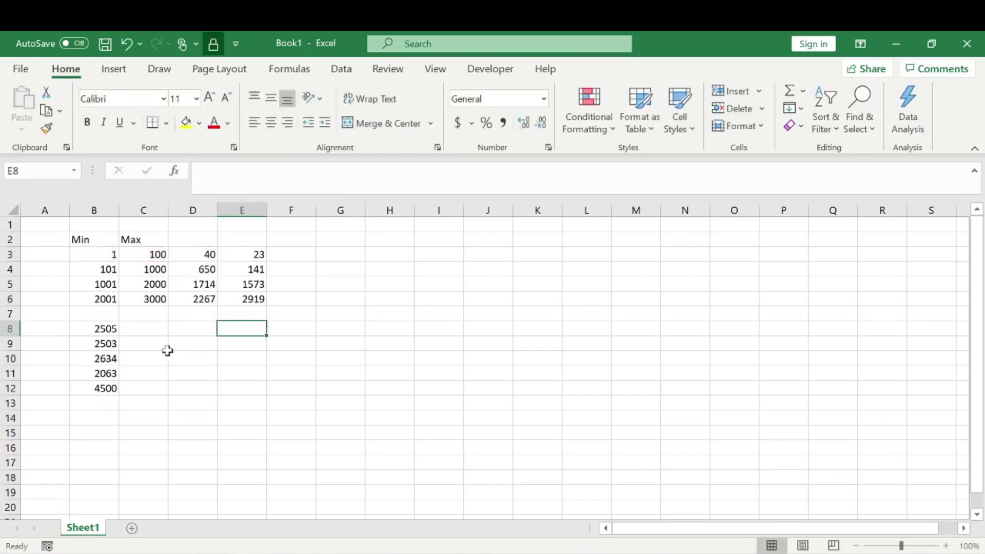
left_click(202, 345)
type("=")
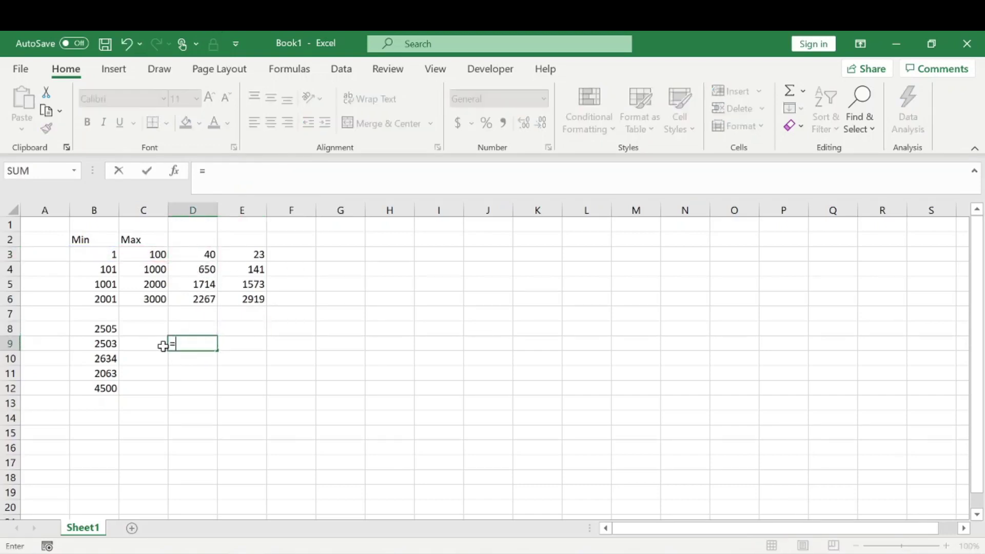
type("choose")
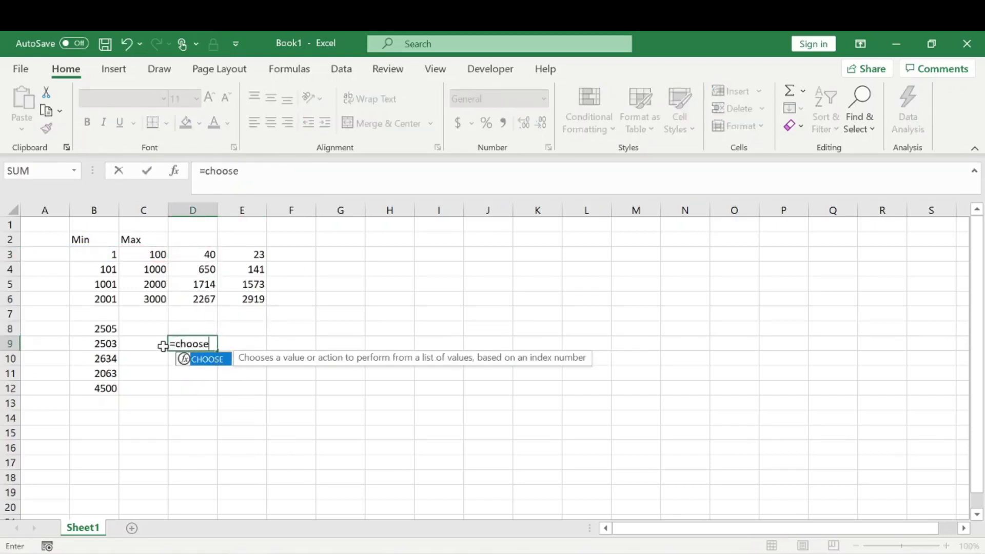
double_click(227, 363)
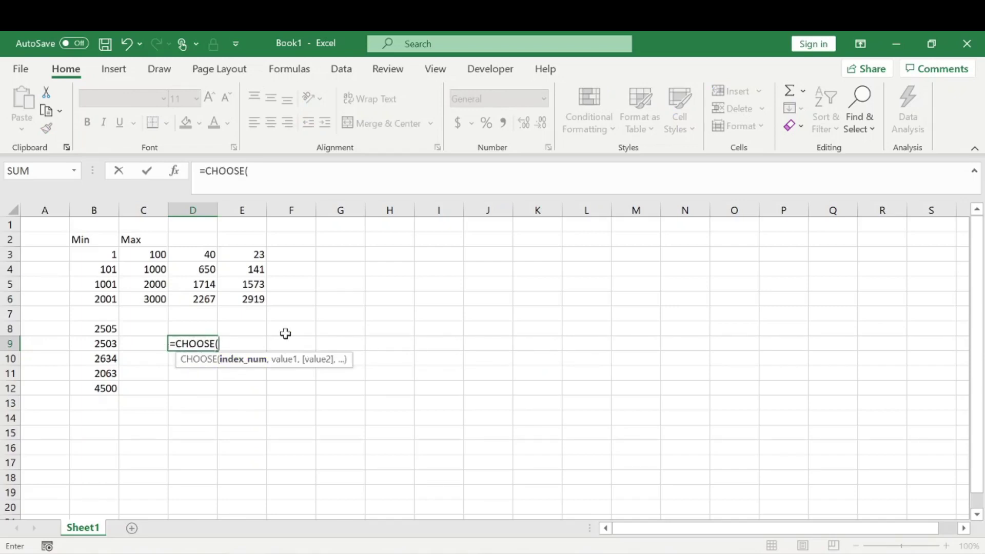
type("rand")
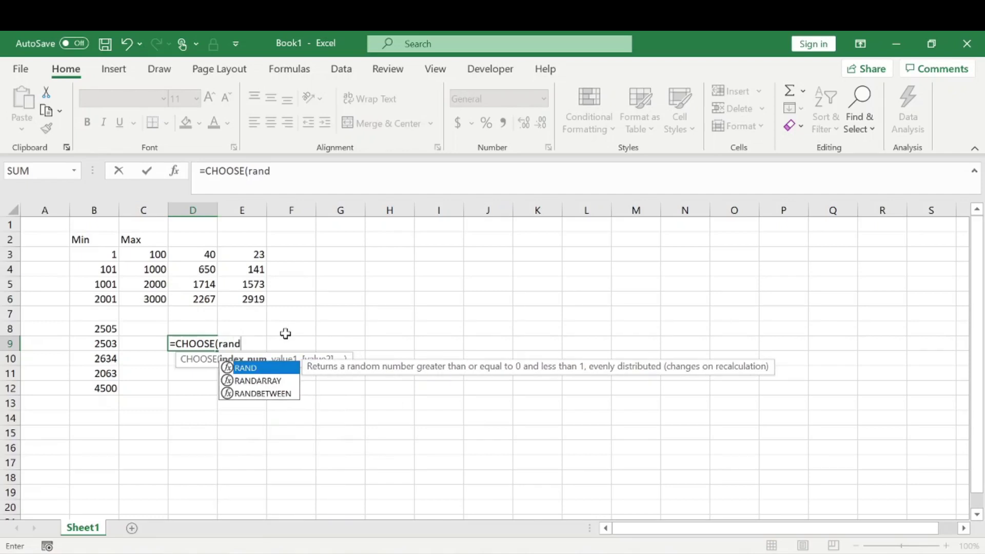
double_click(273, 395)
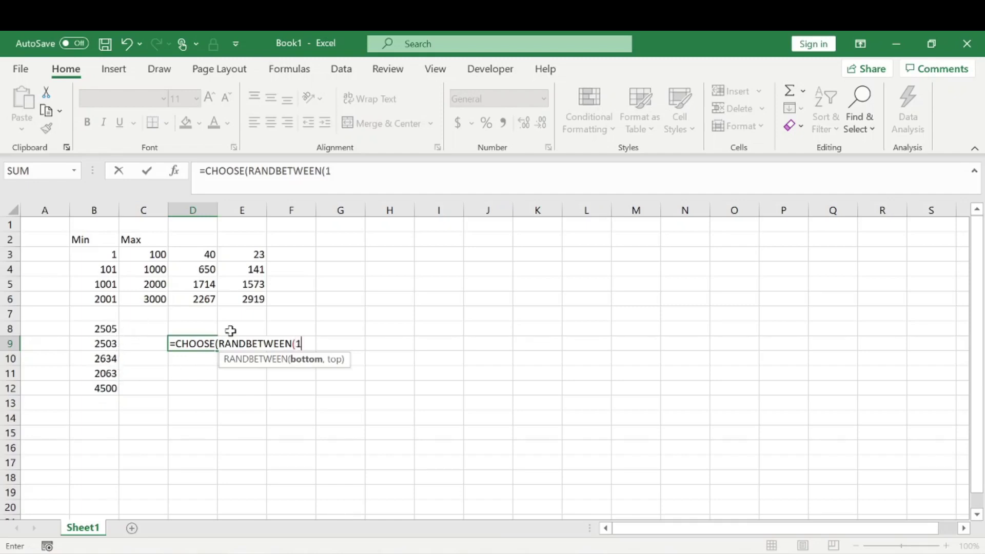
Complete D9 as =CHOOSE(RANDBETWEEN(1,5),B8,B9,B10,B11,B12)
type(",5)")
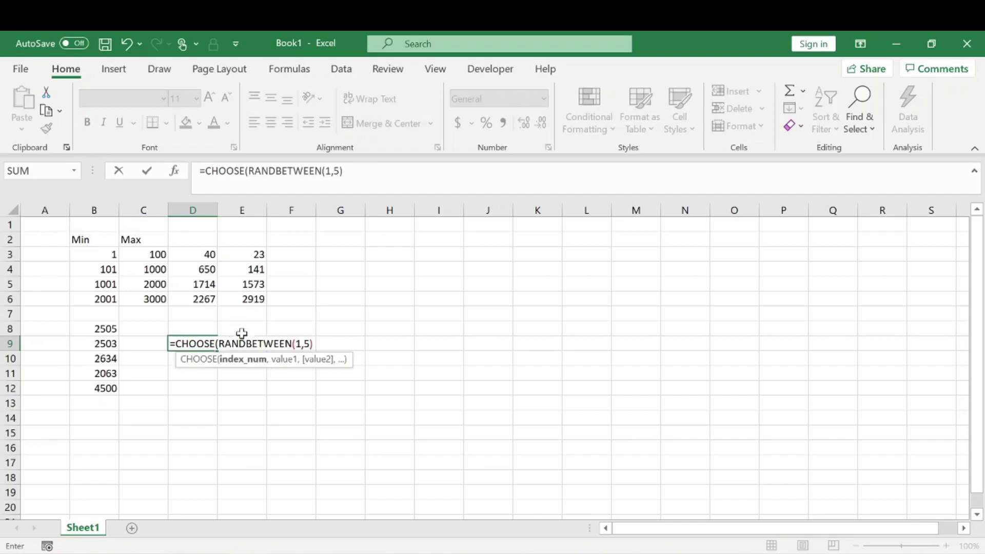
type(",")
left_click(103, 328)
type(",")
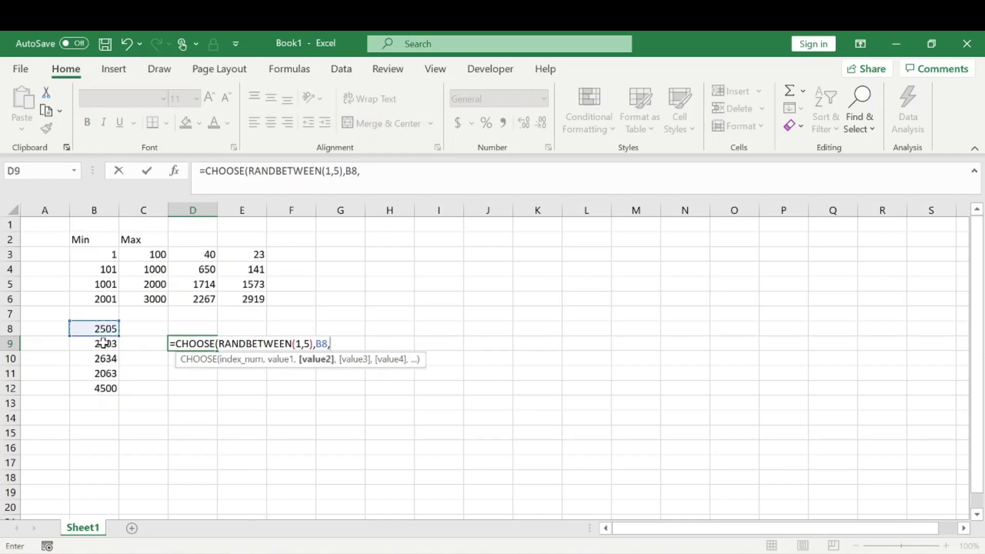
left_click(104, 343)
type(",")
left_click(104, 359)
type(",")
left_click(104, 373)
type(",")
left_click(104, 388)
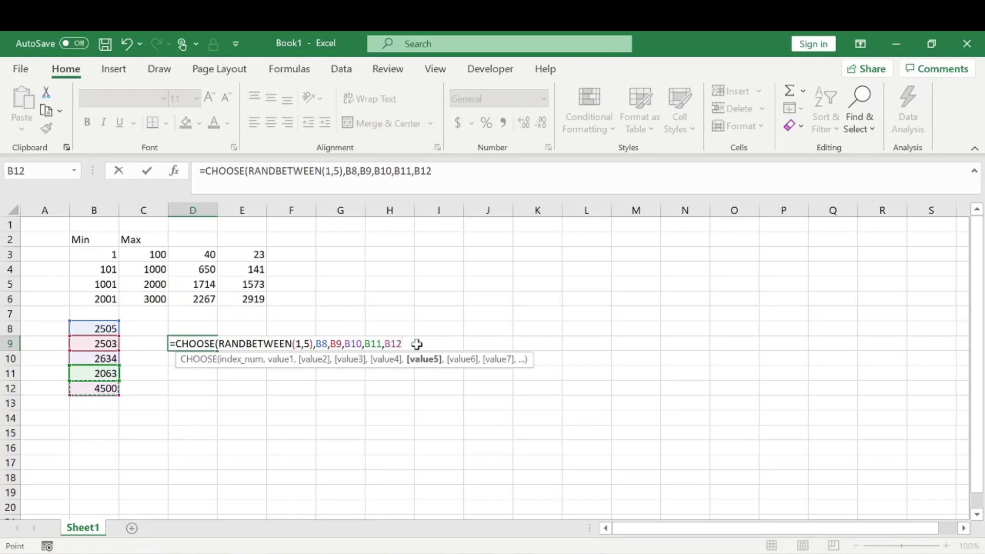
key("Return")
key("Return")
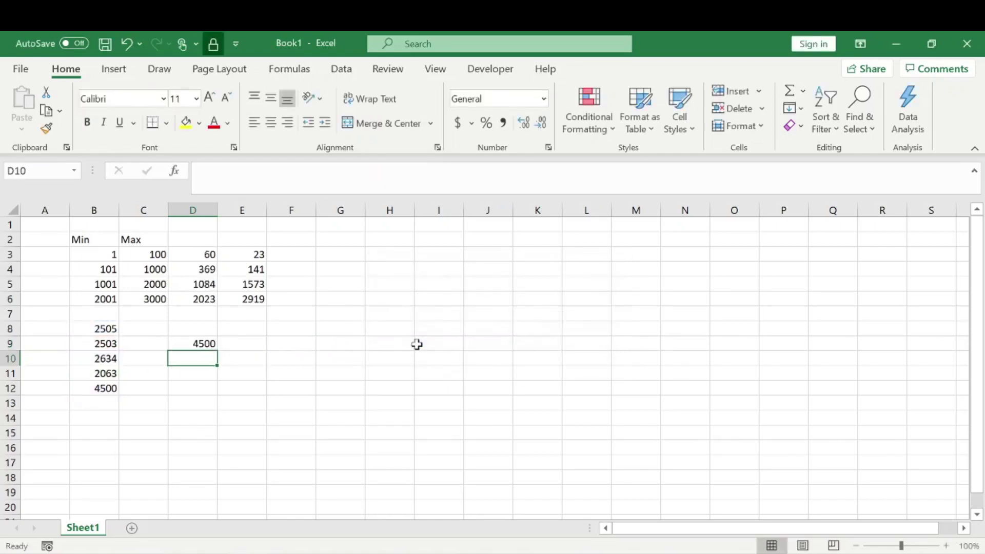
Accept Excel's parenthesis correction and review the CHOOSE formula against B8:B12
left_click(175, 344)
left_click_drag(105, 329, 104, 387)
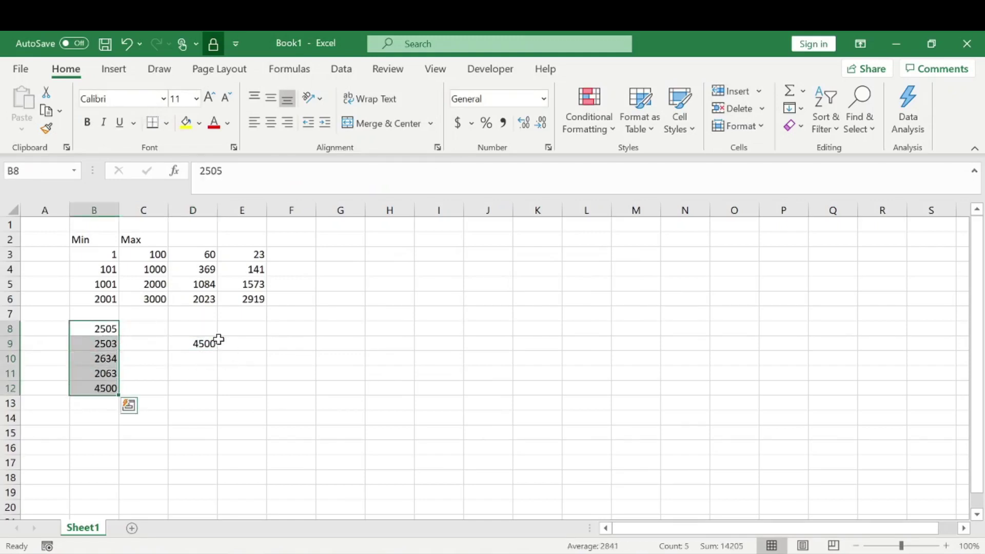
left_click(193, 373)
left_click(200, 341)
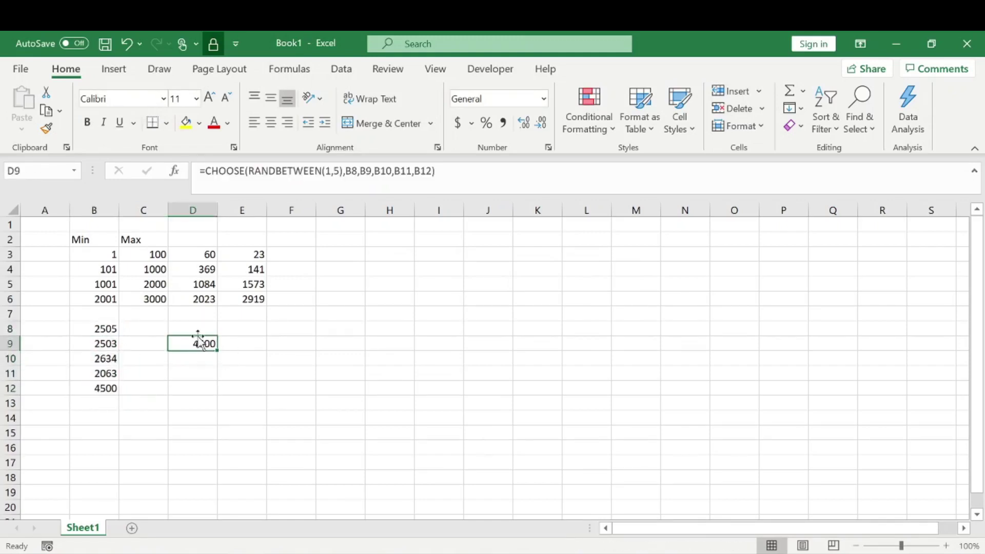
left_click(105, 332)
left_click_drag(105, 339, 109, 388)
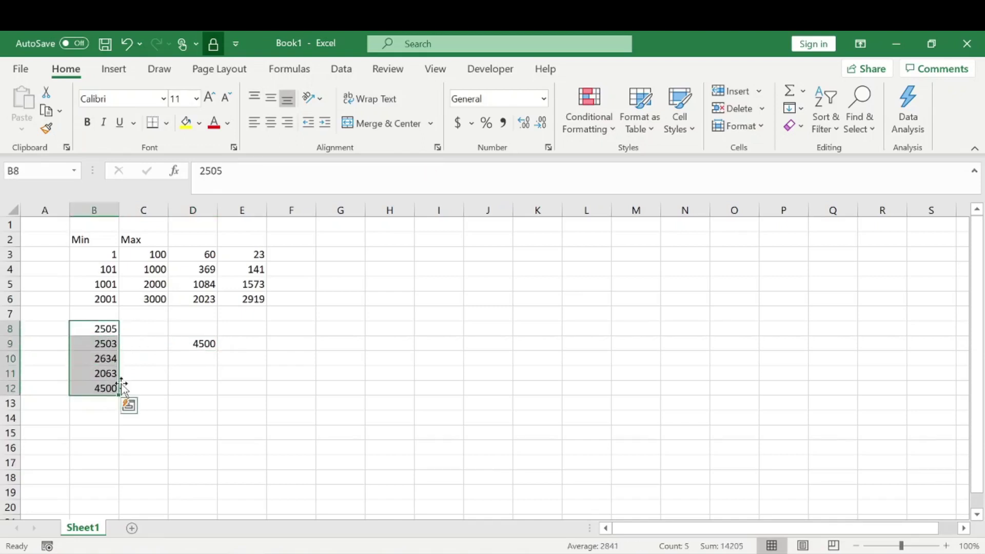
left_click(198, 342)
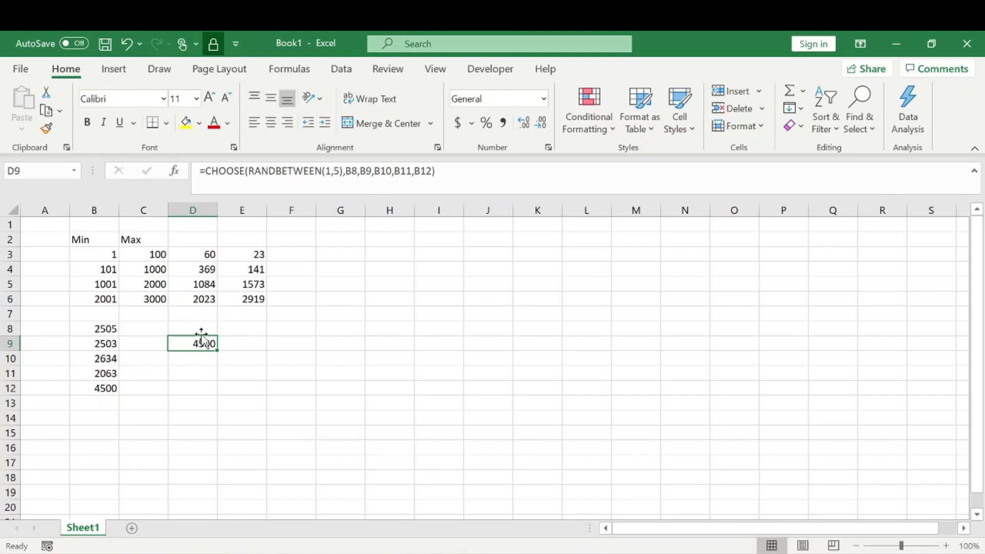
Type temporary values 1 and 2s down column E from E8 to trigger recalculation
left_click(260, 333)
type("1")
key("Return")
type("2")
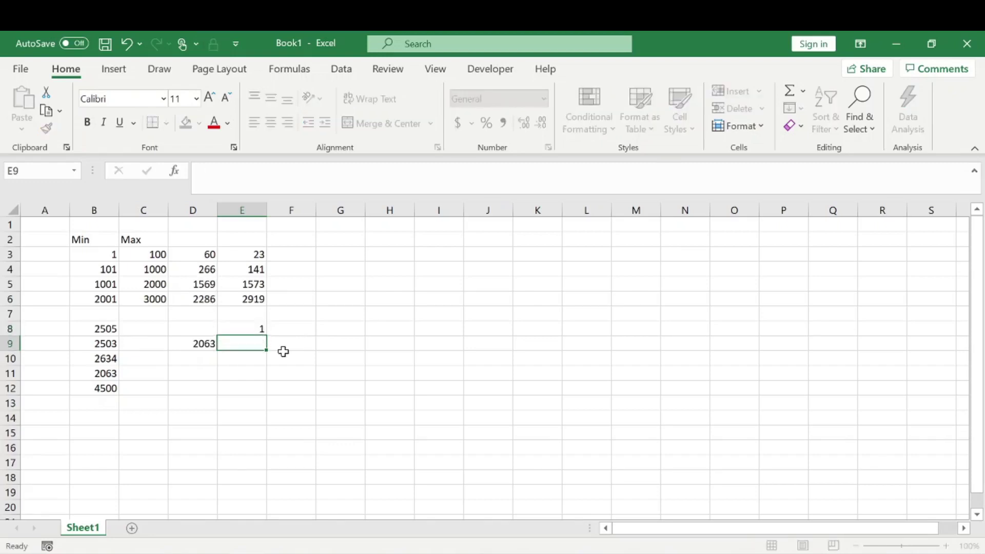
key("Return")
type("2")
key("Return")
type("2")
key("Return")
type("2")
key("Return")
type("2")
key("Return")
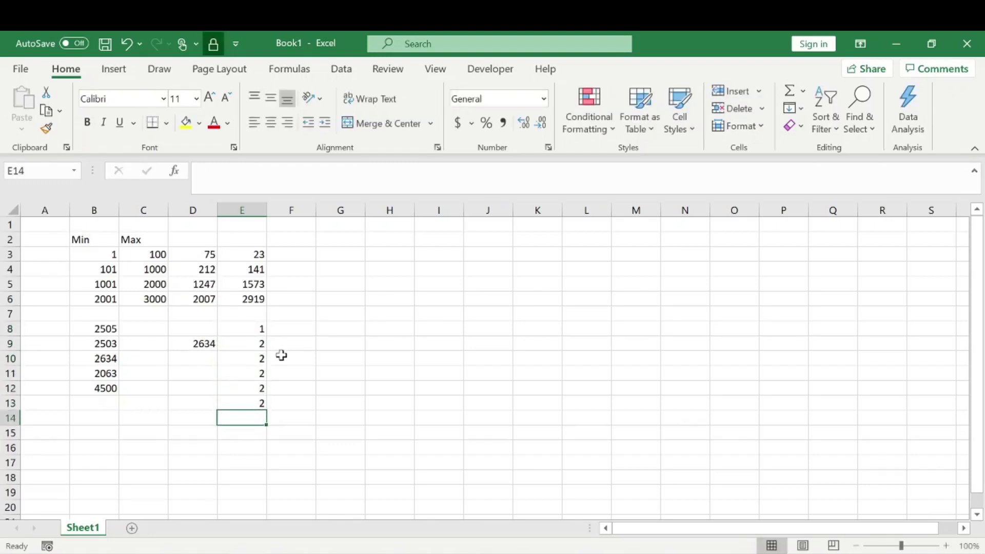
Clear the temporary numbers from column E and review the new results in D3:D6 and D9
left_click_drag(251, 331, 244, 399)
key("Delete")
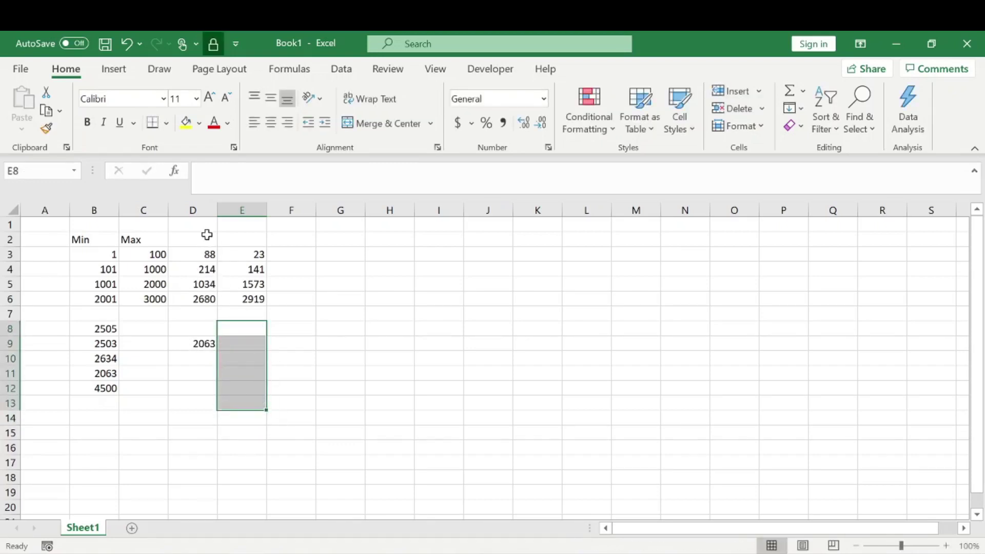
mouse_move(200, 254)
left_mouse_down()
mouse_move(198, 286)
mouse_move(204, 252)
left_mouse_up()
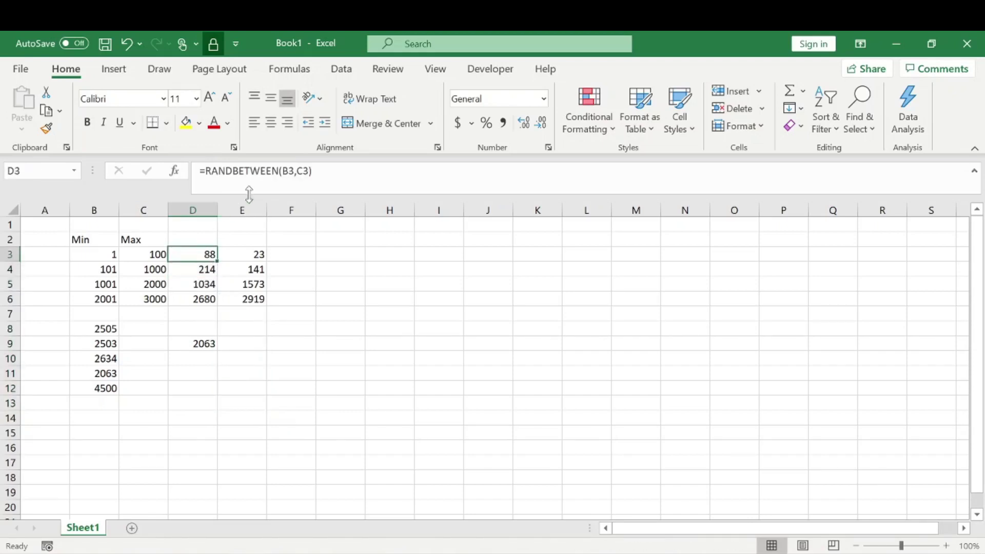
left_click(192, 341)
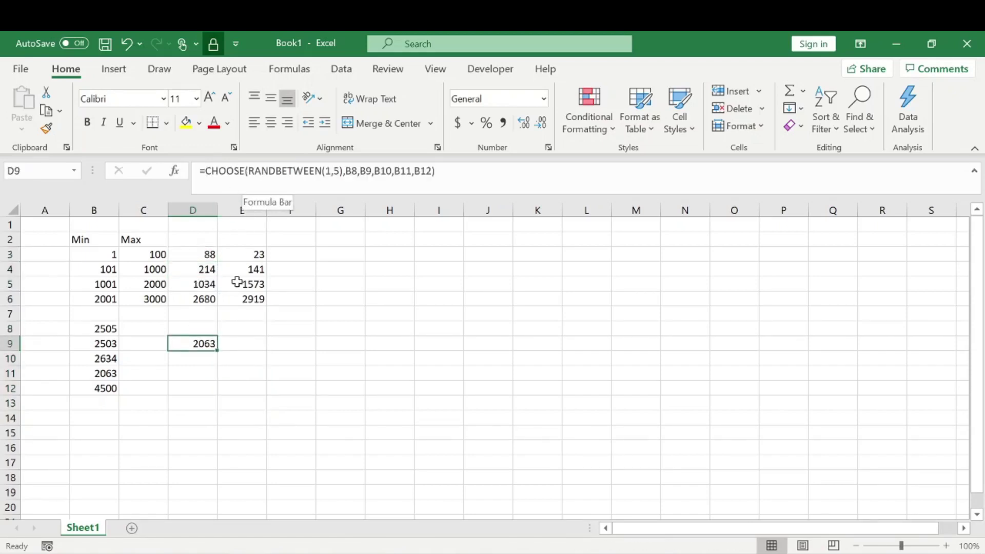
left_click(213, 330)
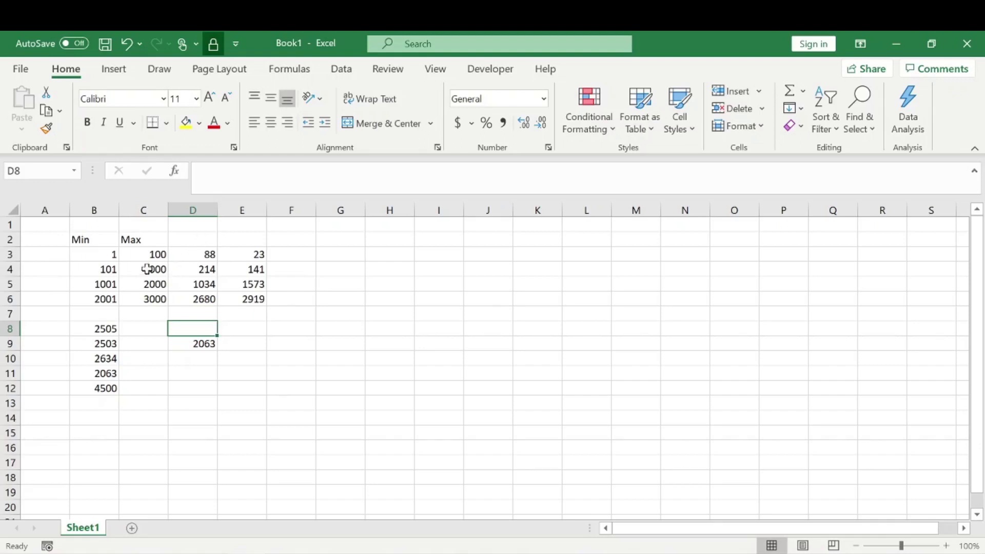
left_click_drag(110, 256, 255, 302)
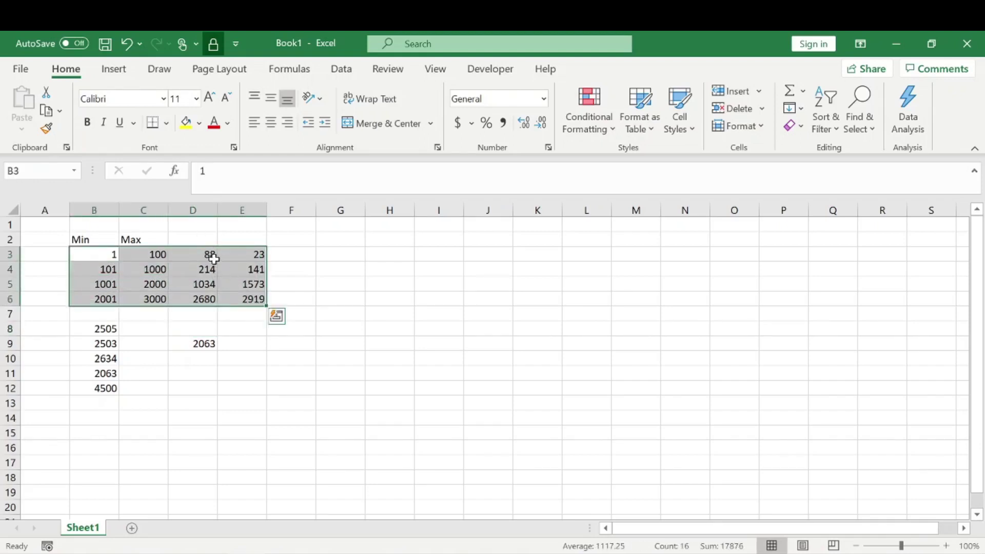
left_click_drag(210, 257, 206, 301)
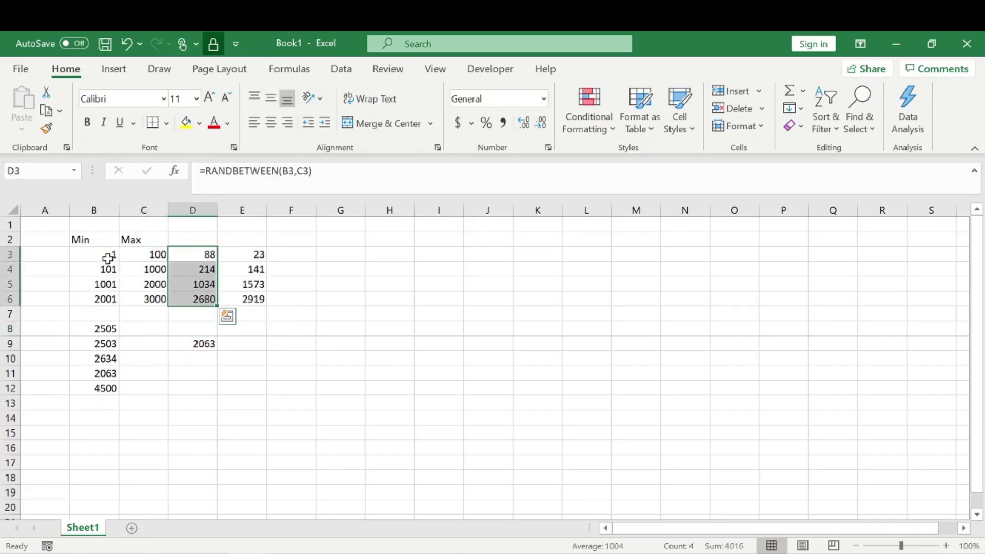
left_click_drag(108, 257, 154, 300)
left_click_drag(205, 260, 208, 308)
left_click_drag(105, 327, 101, 390)
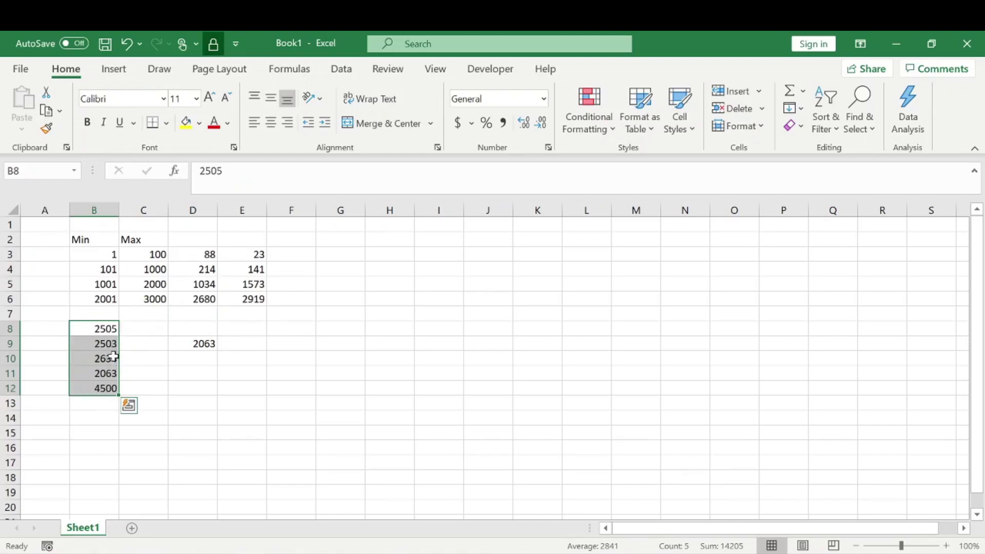
left_click(205, 343)
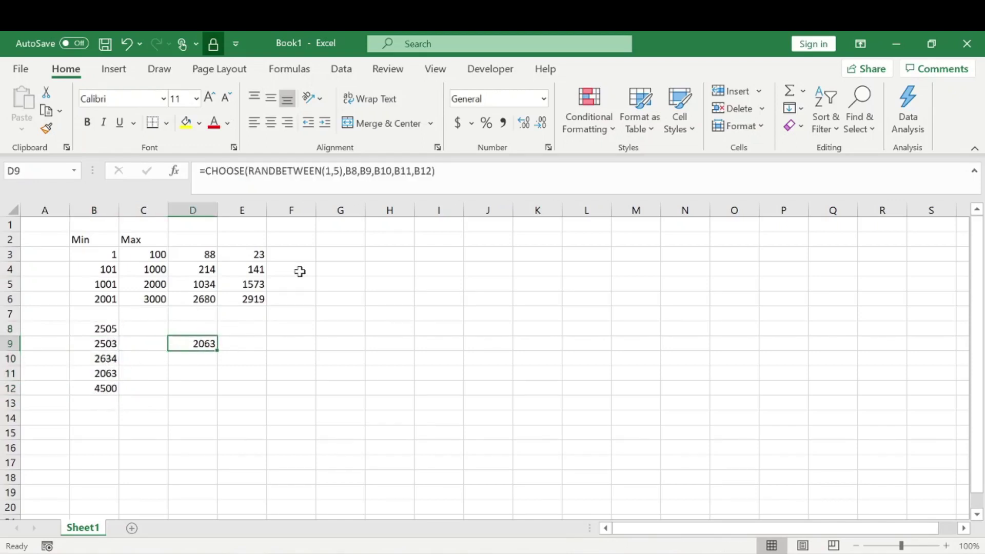